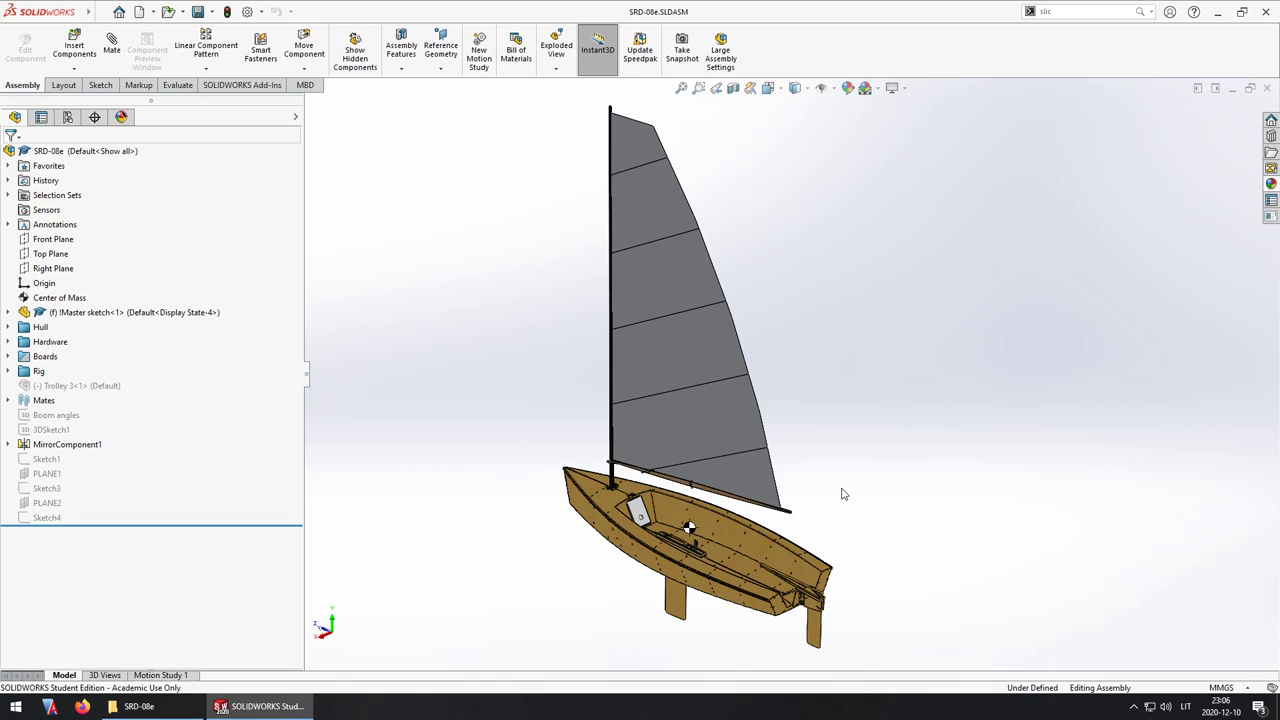
- Inspect the SRD-08e boat from several angles, briefly hiding the hull side panel to see the internal frames
{"action": "scroll", "coordinate": [711, 613], "scroll_direction": "down", "scroll_amount": 5}
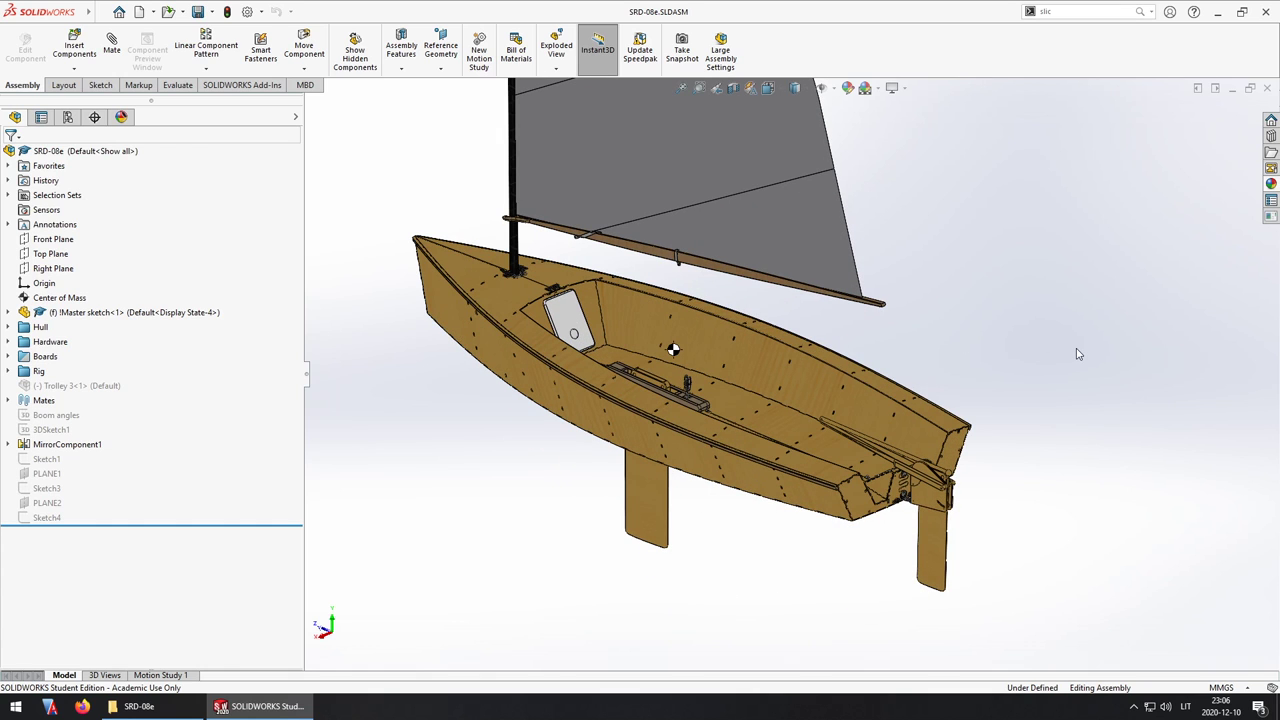
{"action": "middle_click_drag", "start_coordinate": [1078, 354], "coordinate": [1229, 333]}
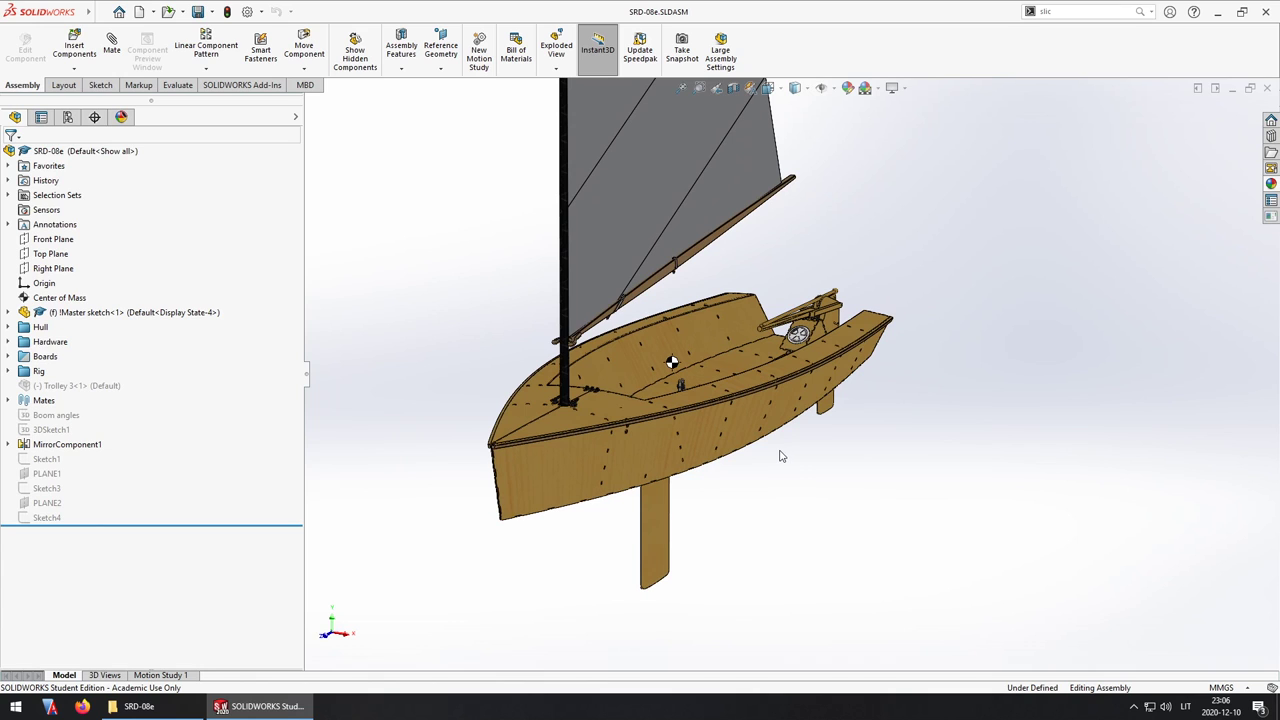
{"action": "scroll", "coordinate": [767, 451], "scroll_direction": "down", "scroll_amount": 3}
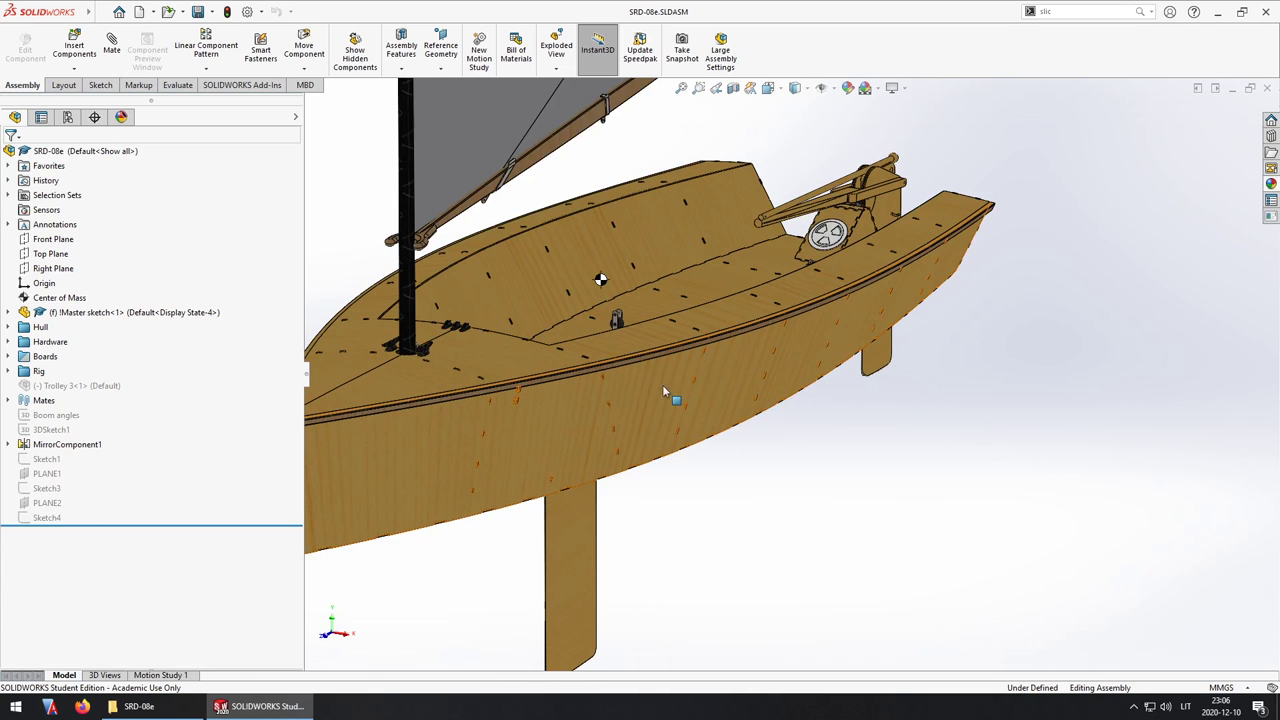
{"action": "scroll", "coordinate": [812, 455], "scroll_direction": "up", "scroll_amount": 2}
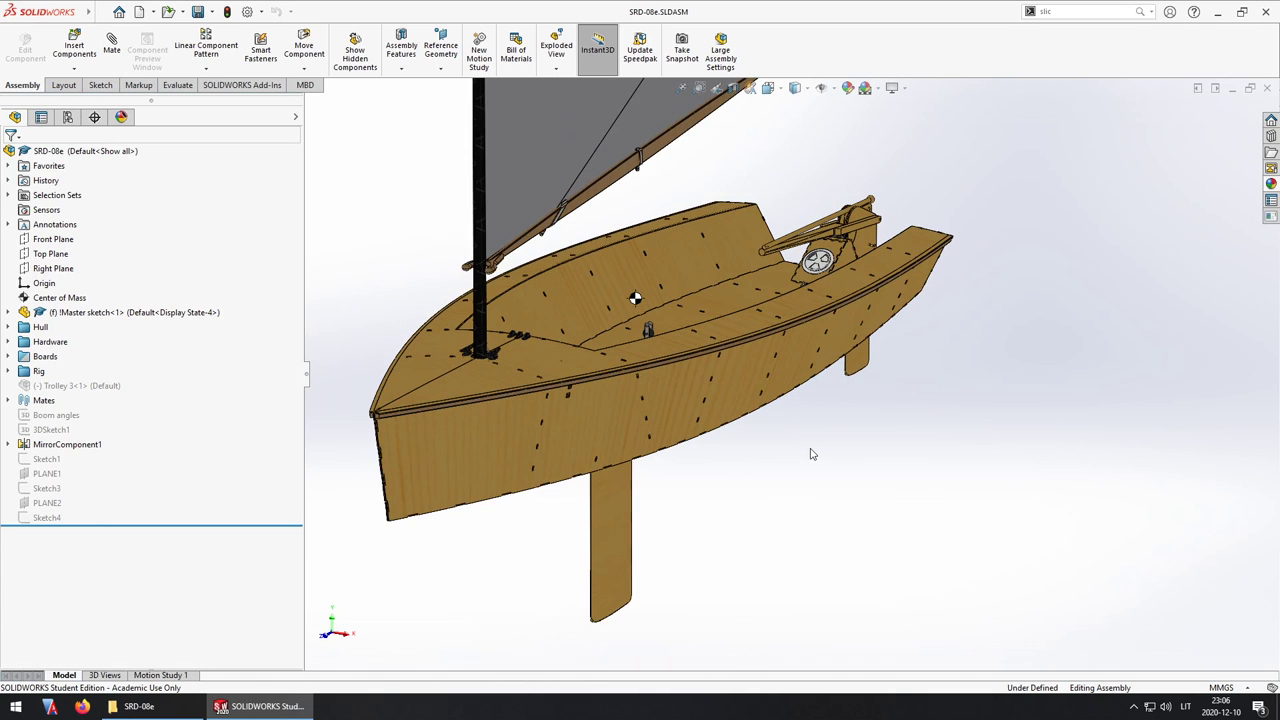
{"action": "middle_click_drag", "start_coordinate": [816, 451], "coordinate": [898, 475], "text": "ctrl"}
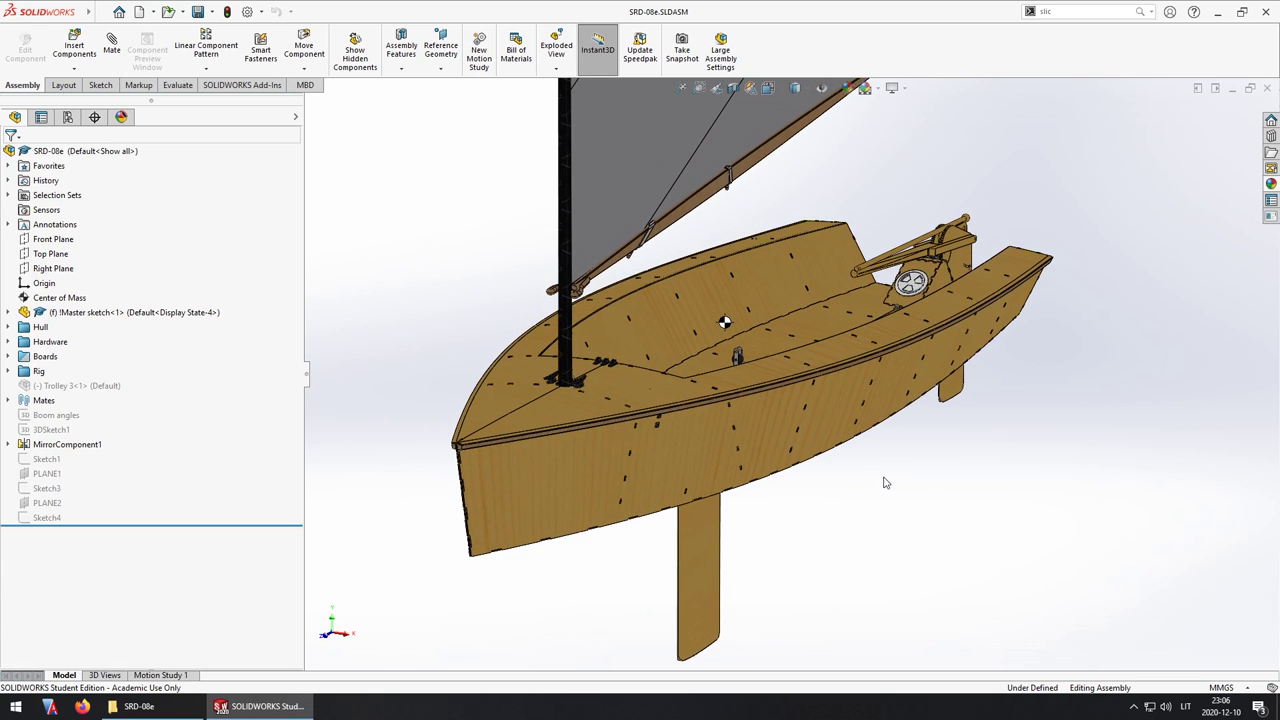
{"action": "left_click", "coordinate": [846, 425]}
{"action": "key", "text": "Tab"}
{"action": "mouse_move", "coordinate": [871, 467]}
{"action": "middle_mouse_down"}
{"action": "mouse_move", "coordinate": [869, 405]}
{"action": "mouse_move", "coordinate": [862, 470]}
{"action": "middle_mouse_up"}
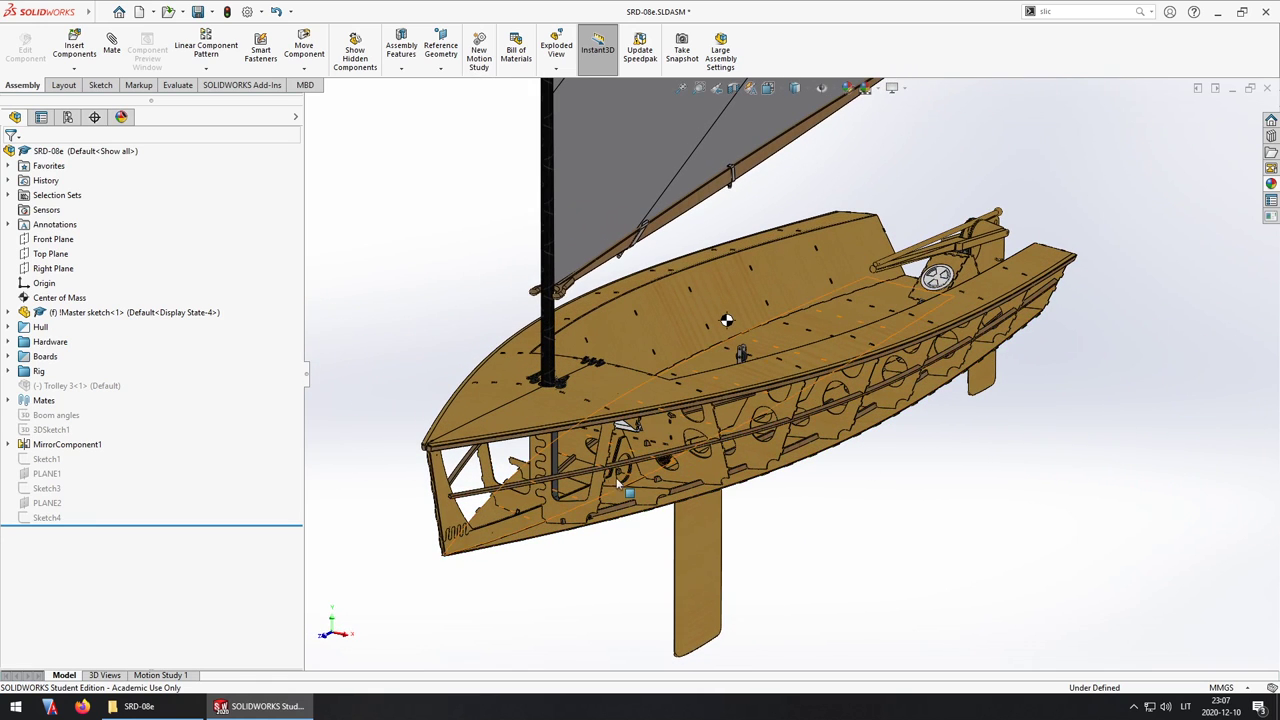
{"action": "key", "text": "shift+Tab"}
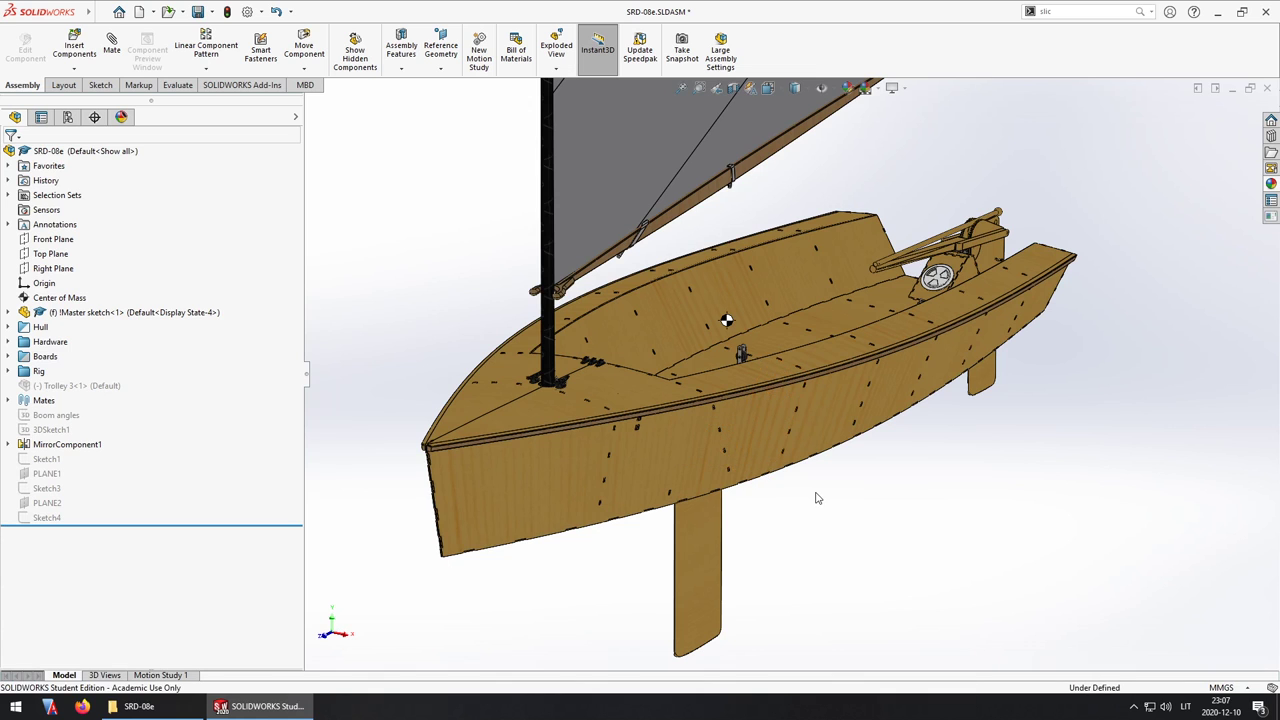
{"action": "middle_click_drag", "start_coordinate": [798, 488], "coordinate": [606, 454]}
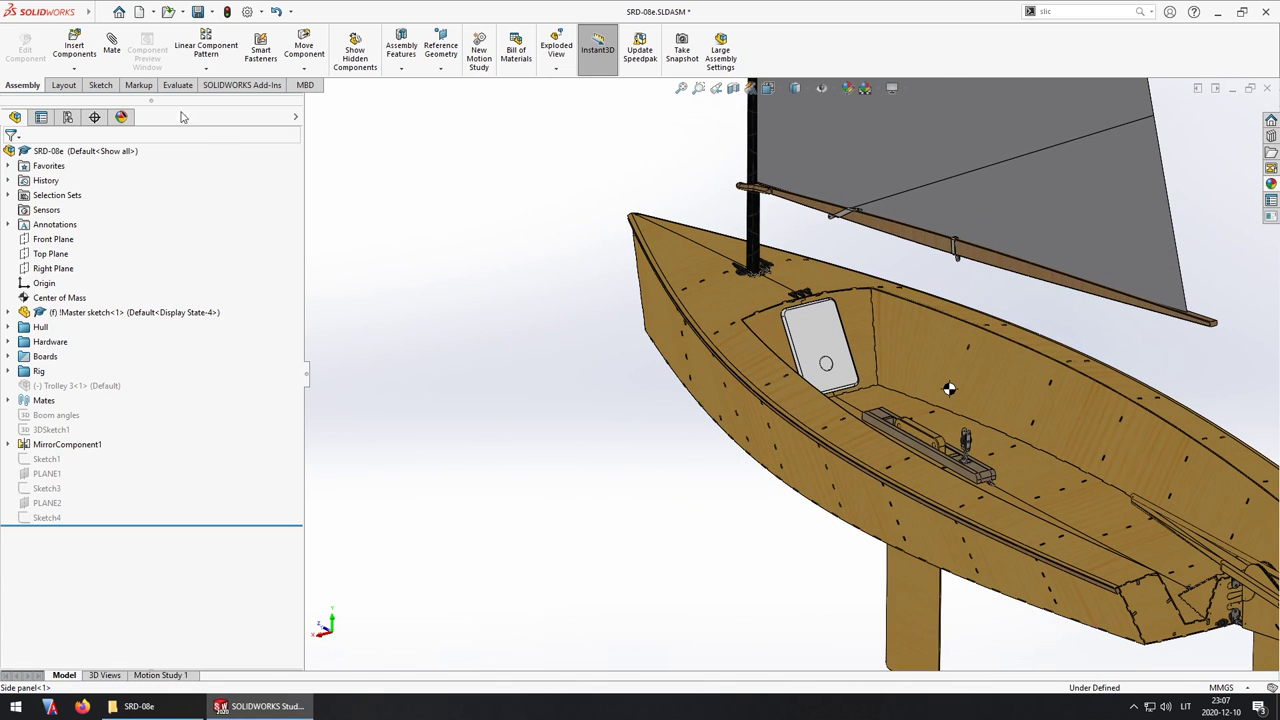
- Insert a new blank virtual part, Part7, into the assembly and select it
{"action": "left_click", "coordinate": [74, 68]}
{"action": "left_click", "coordinate": [92, 102]}
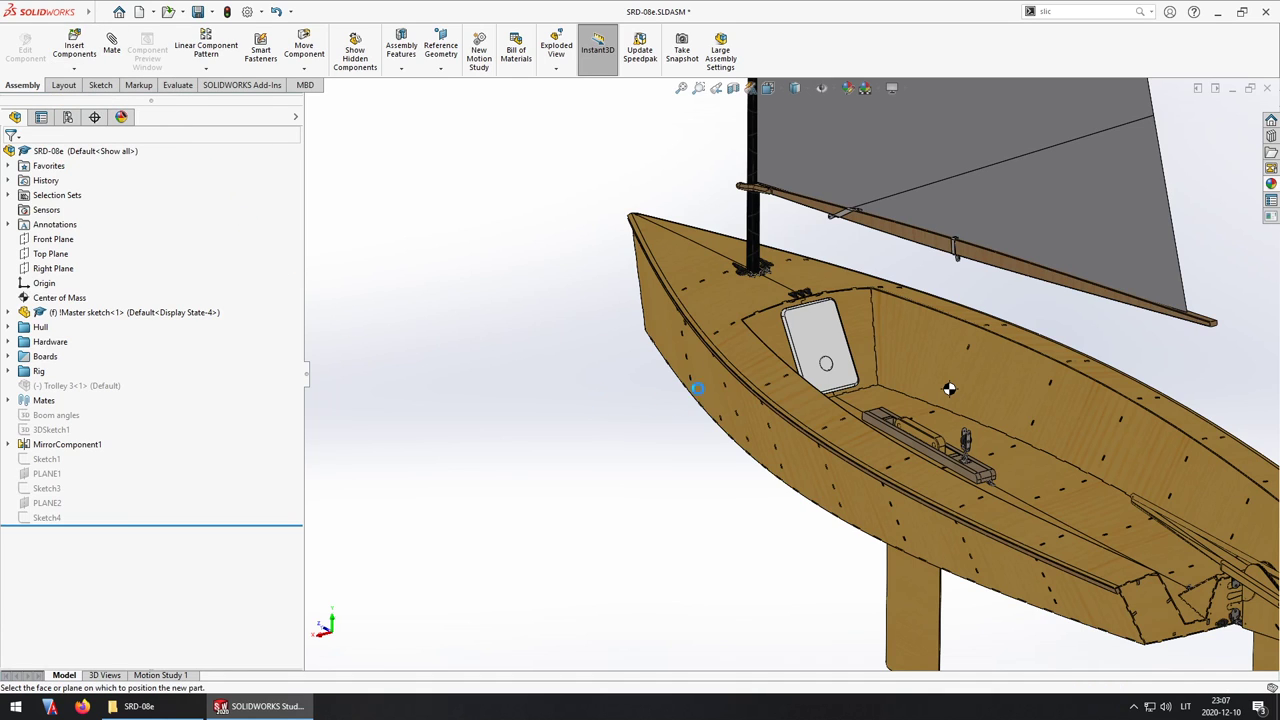
{"action": "left_click", "coordinate": [447, 381]}
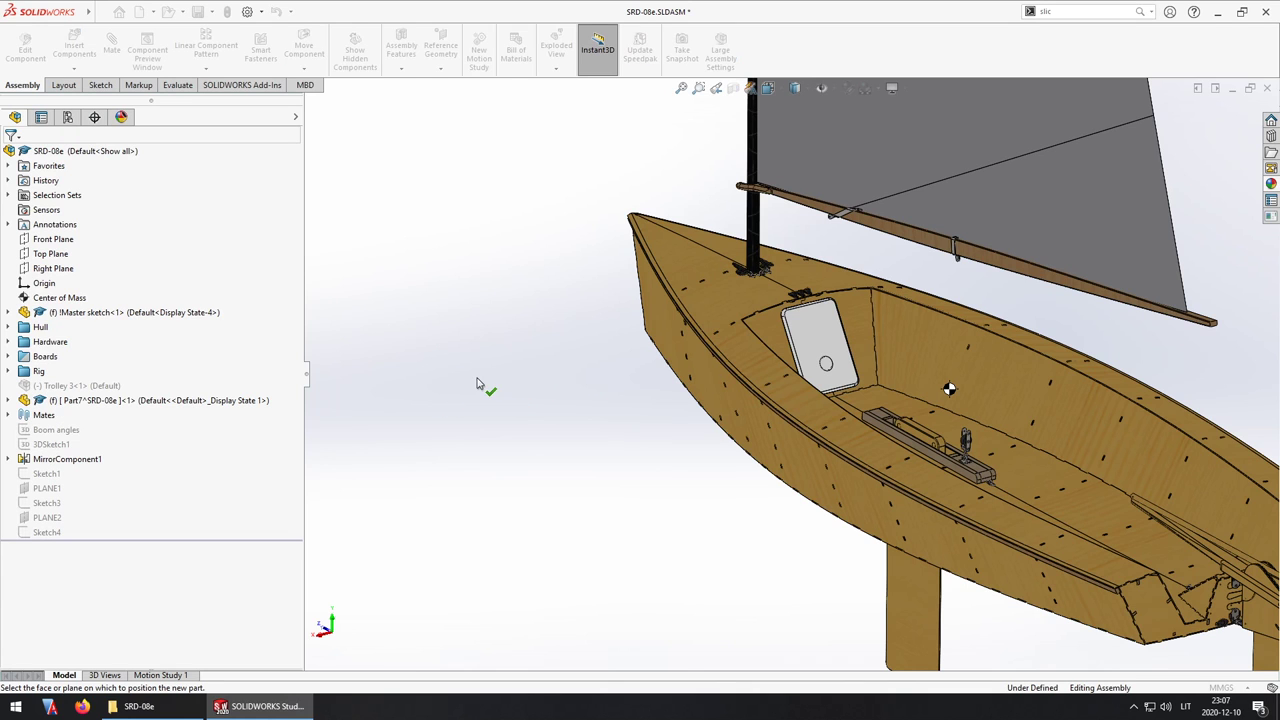
{"action": "scroll", "coordinate": [770, 378], "scroll_direction": "up", "scroll_amount": 3}
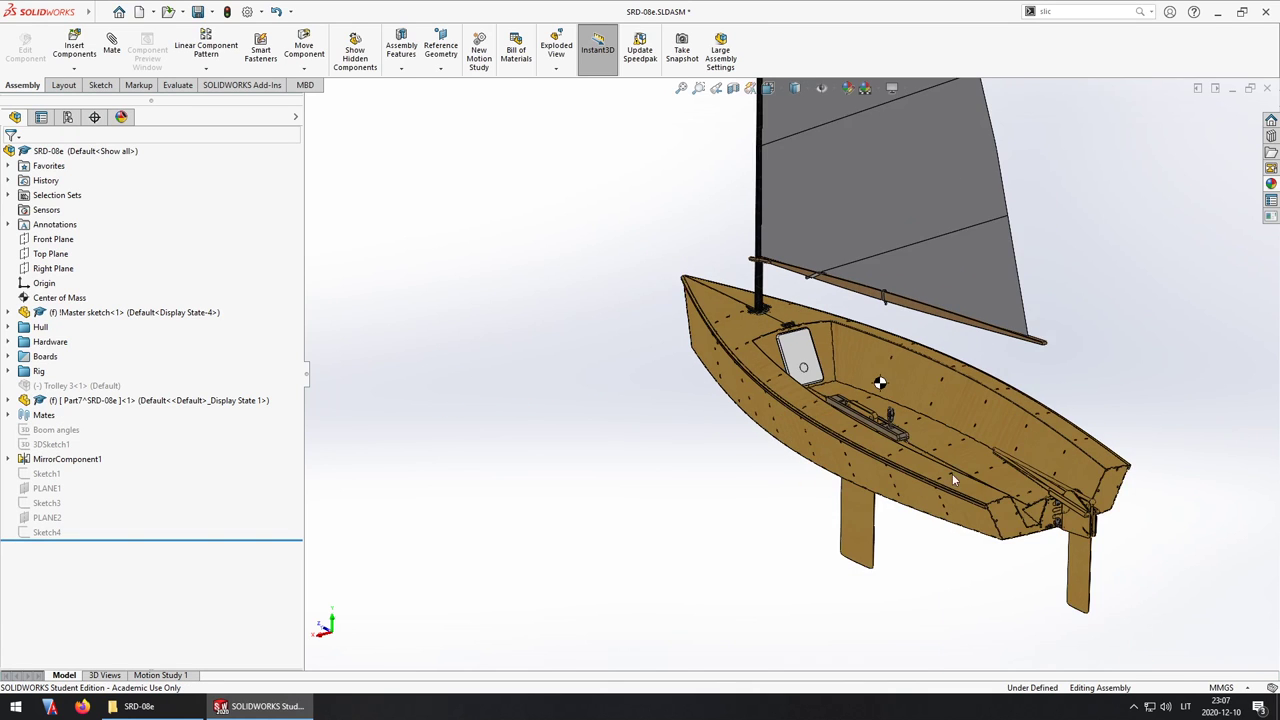
{"action": "middle_click_drag", "start_coordinate": [1117, 436], "coordinate": [1004, 419], "text": "ctrl"}
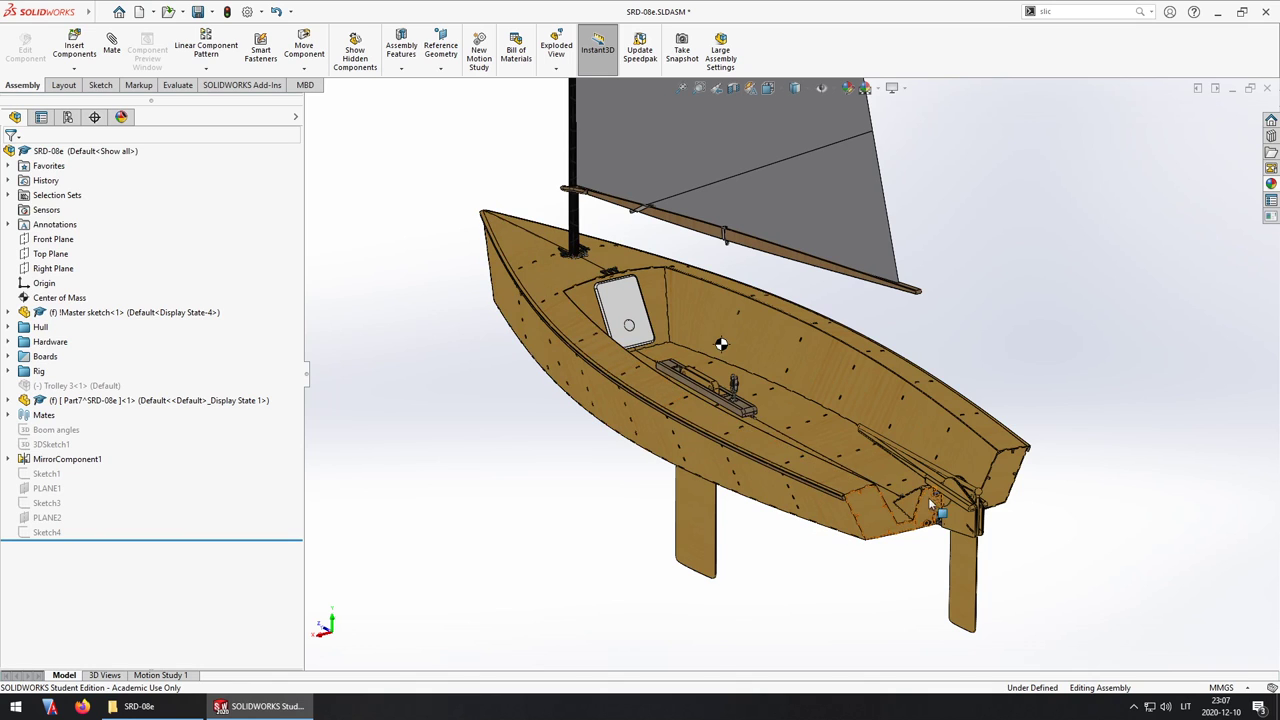
{"action": "left_click", "coordinate": [175, 401]}
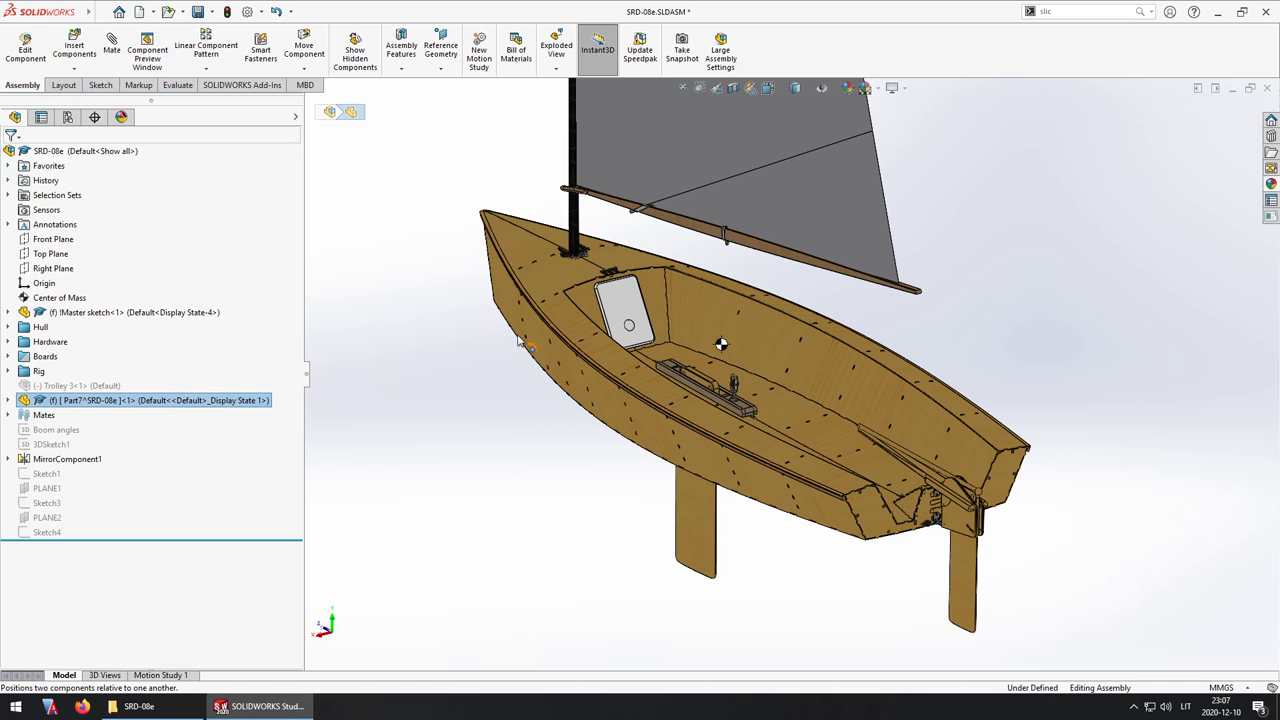
- Rename Part7 to 'hullform'
{"action": "key", "text": "F2"}
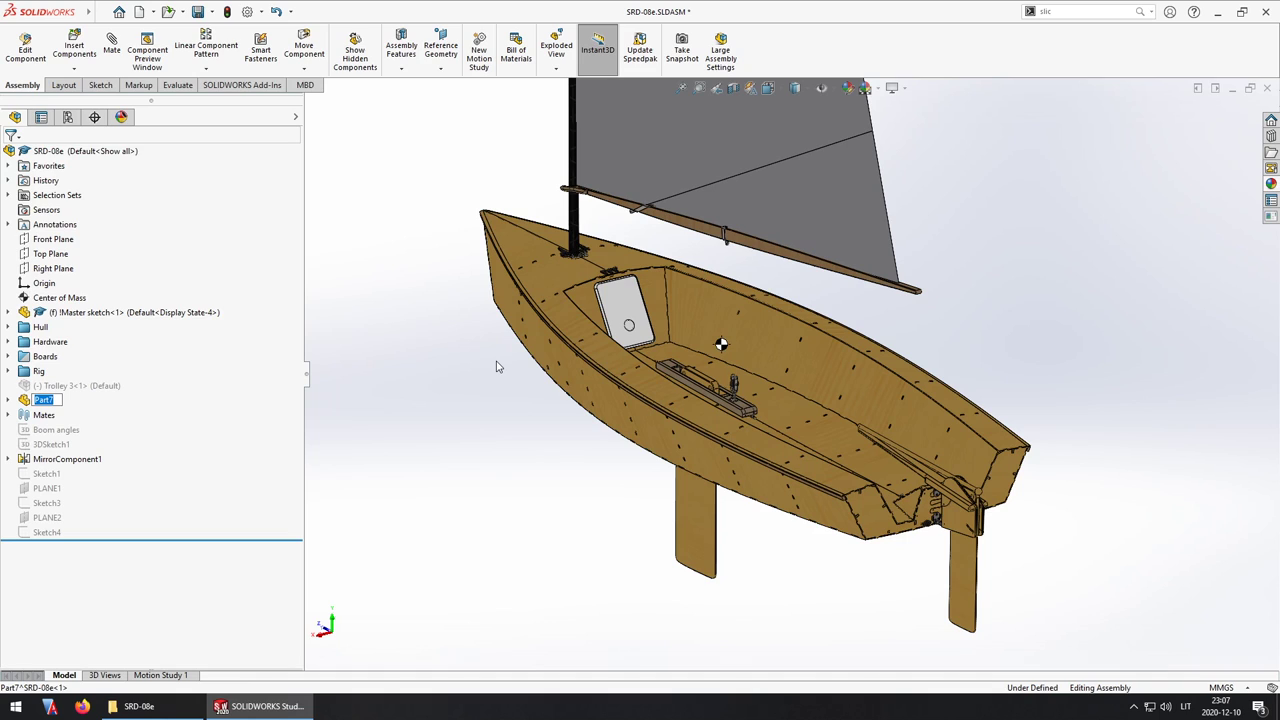
{"action": "type", "text": "hullform"}
{"action": "key", "text": "Return"}
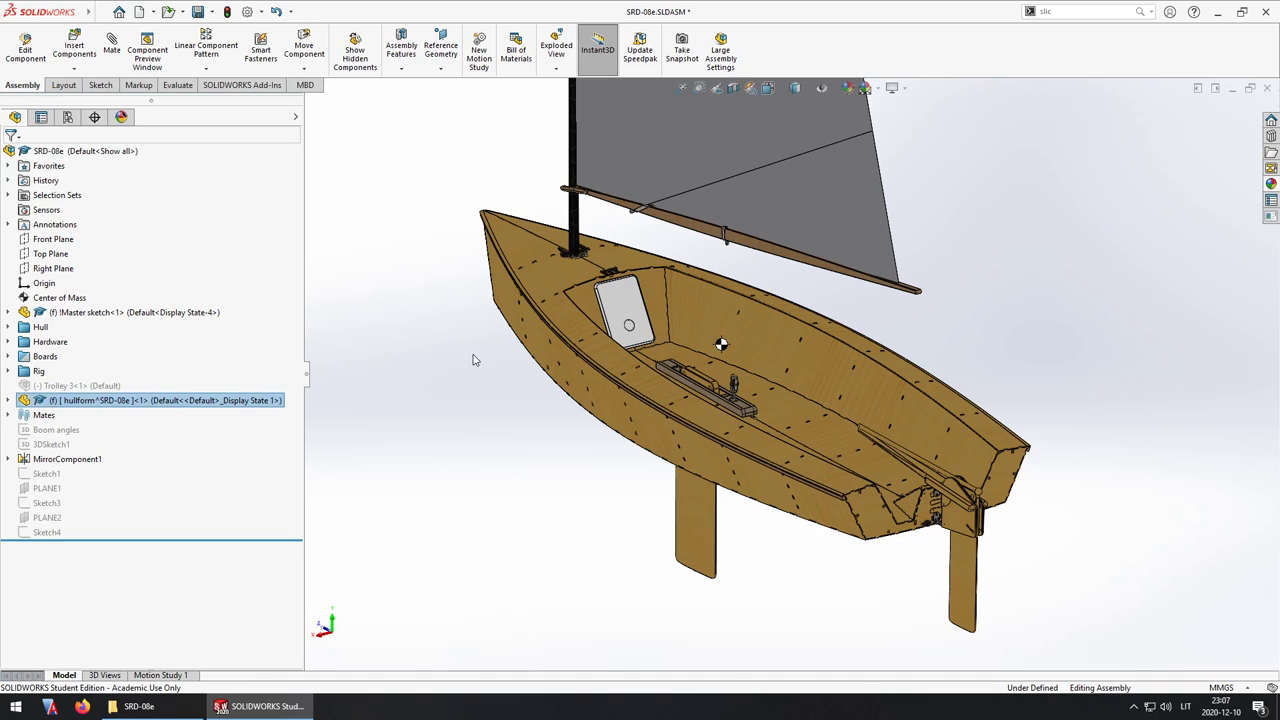
- Save hullform to its own external part file
{"action": "right_click", "coordinate": [214, 404]}
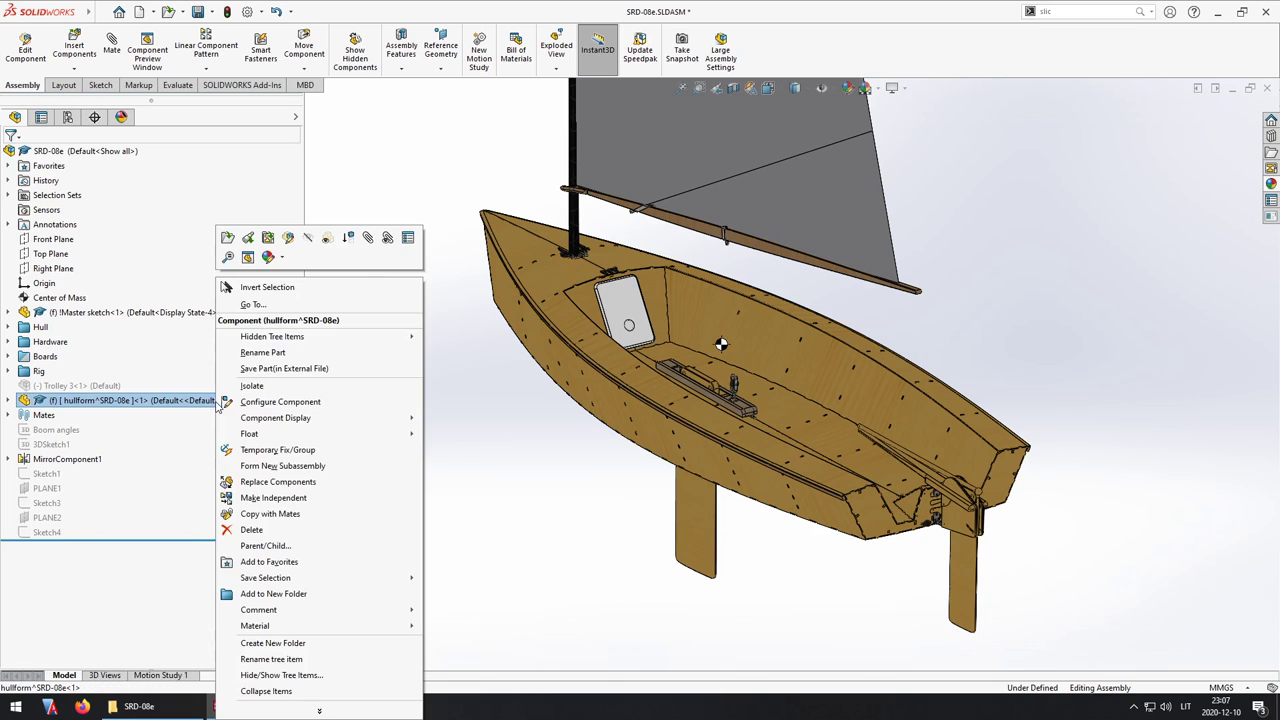
{"action": "left_click", "coordinate": [307, 370]}
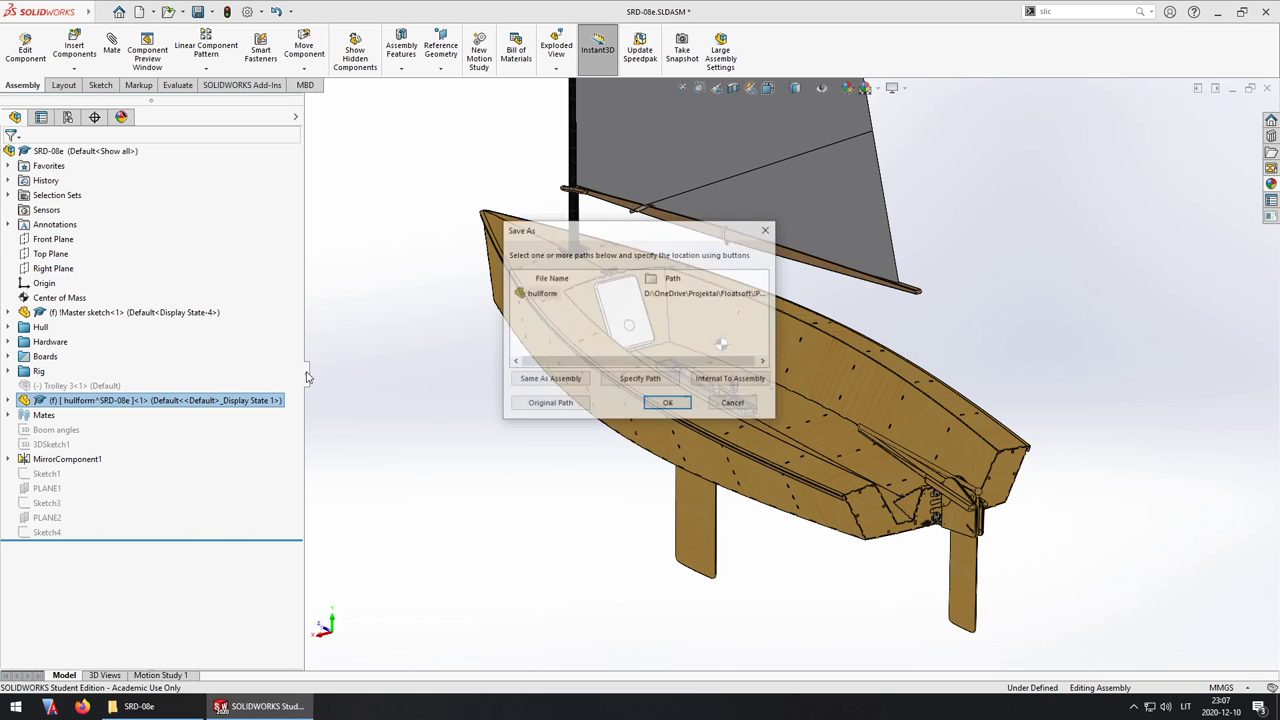
{"action": "left_click", "coordinate": [666, 406]}
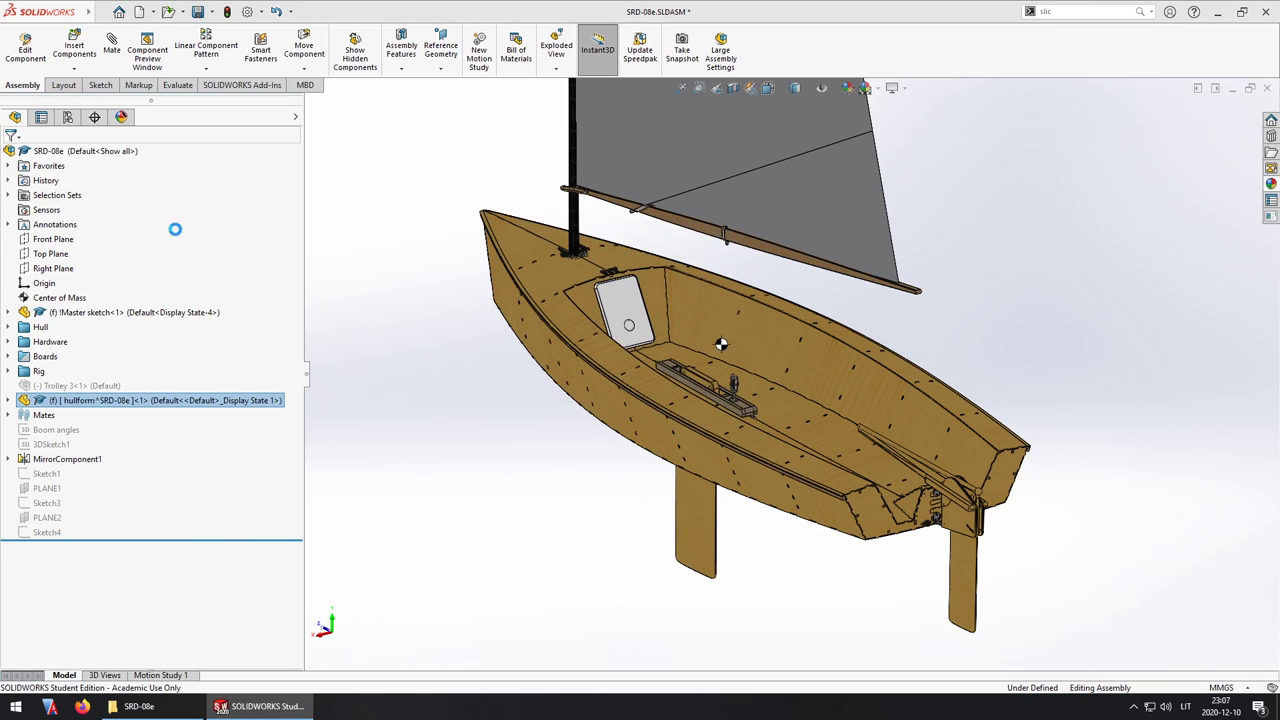
{"action": "left_click", "coordinate": [44, 62]}
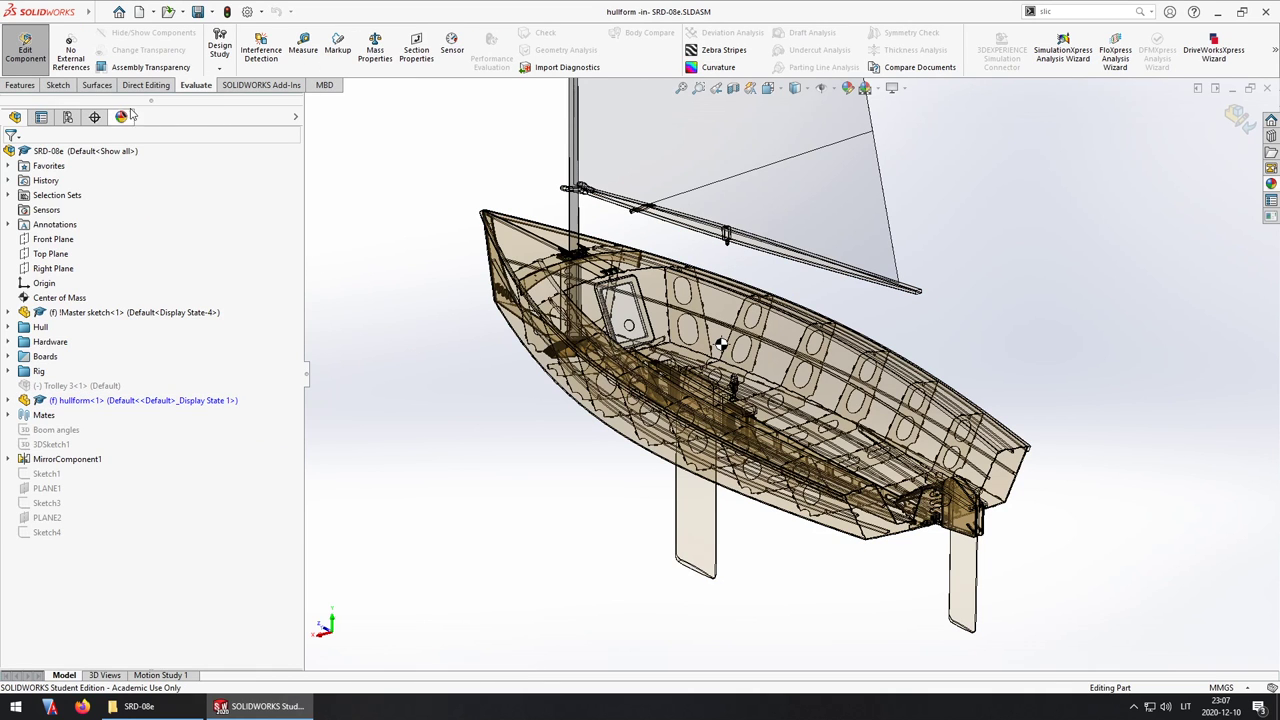
- Begin an Offset Surface inside hullform, viewing the hull from a low side-on angle
{"action": "left_click", "coordinate": [98, 86]}
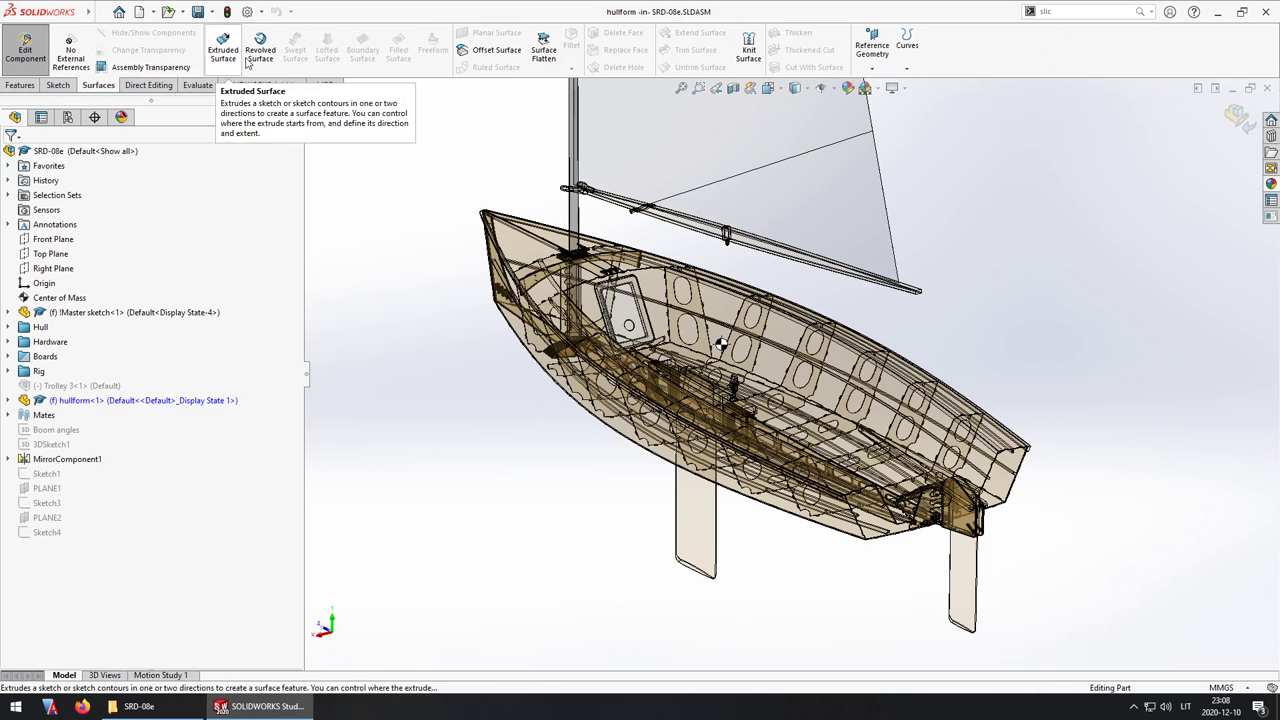
{"action": "left_click", "coordinate": [498, 52]}
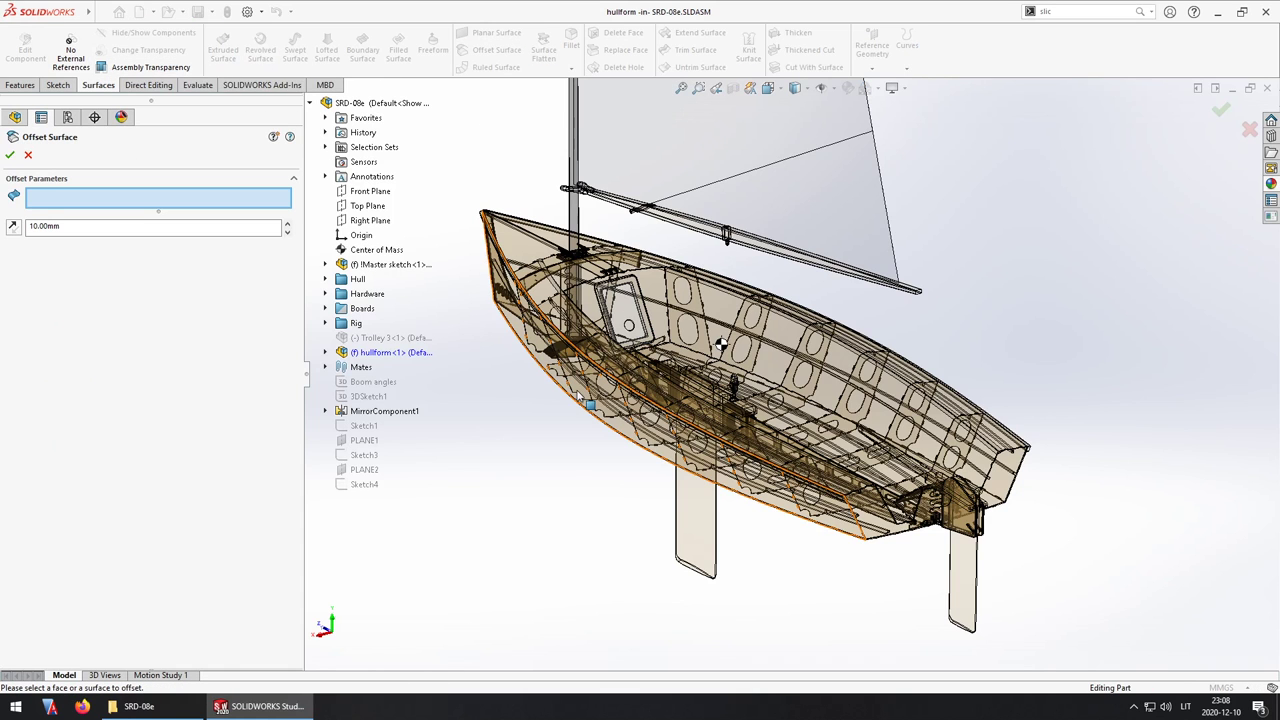
{"action": "middle_click_drag", "start_coordinate": [561, 467], "coordinate": [565, 440]}
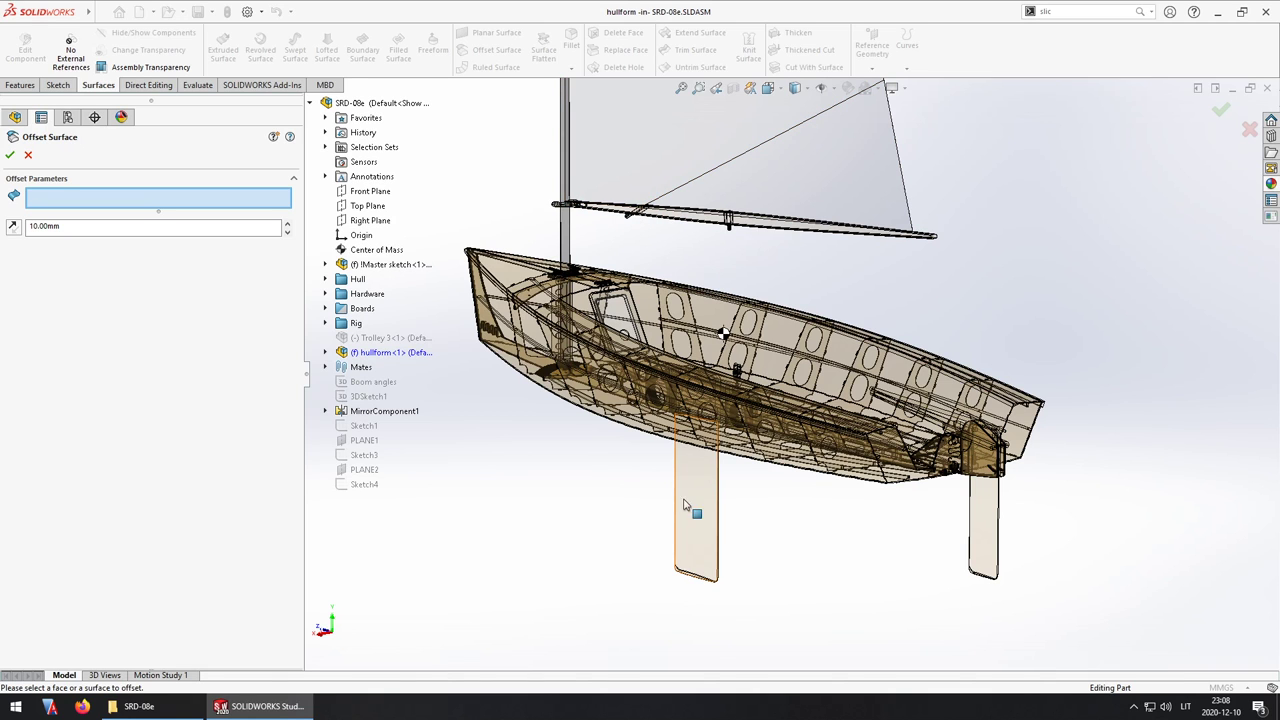
{"action": "scroll", "coordinate": [577, 368], "scroll_direction": "down", "scroll_amount": 3}
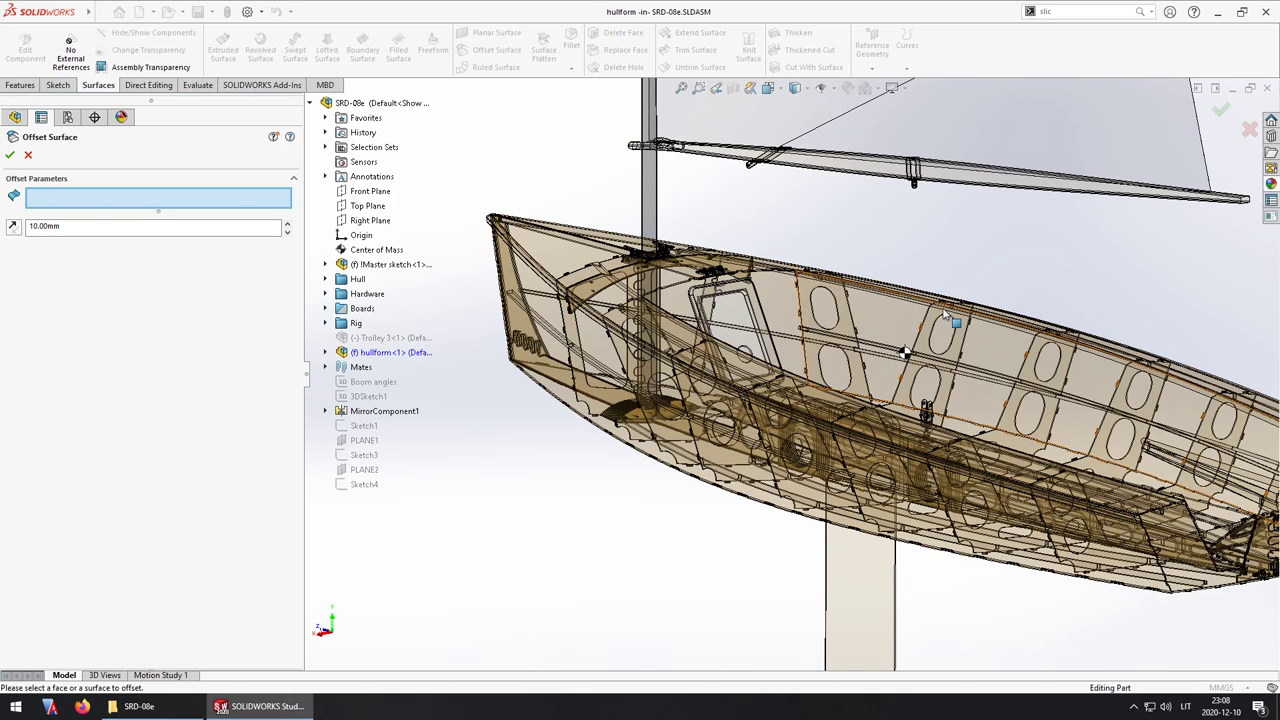
{"action": "scroll", "coordinate": [932, 399], "scroll_direction": "up", "scroll_amount": 1}
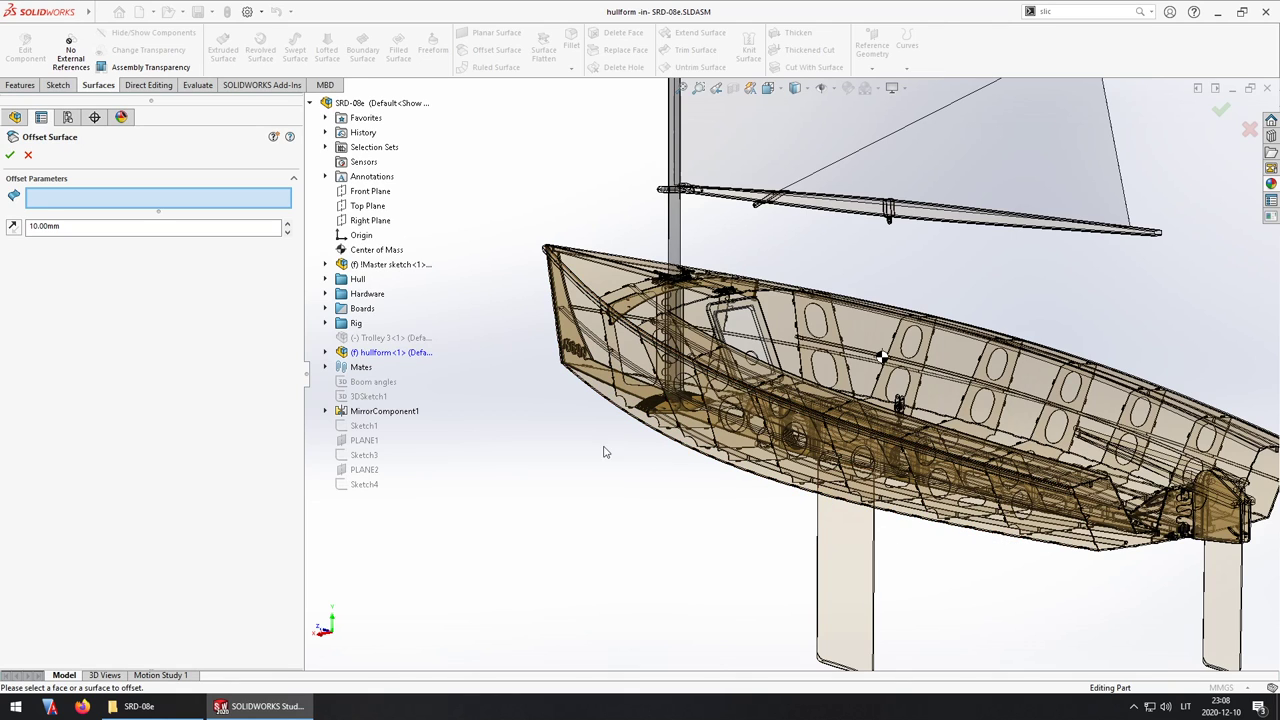
- Offset Master sketch's Main surfaces body by 0 mm, then exit hullform editing
{"action": "left_click", "coordinate": [325, 265]}
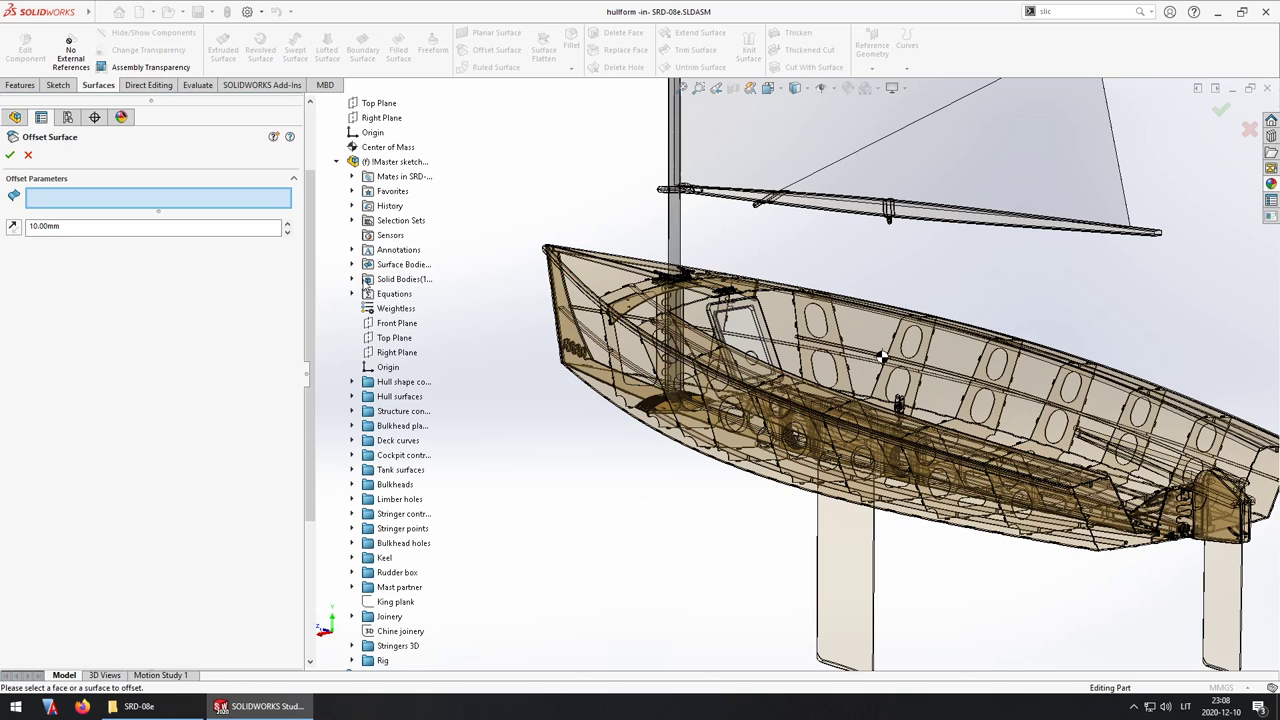
{"action": "left_click", "coordinate": [352, 264]}
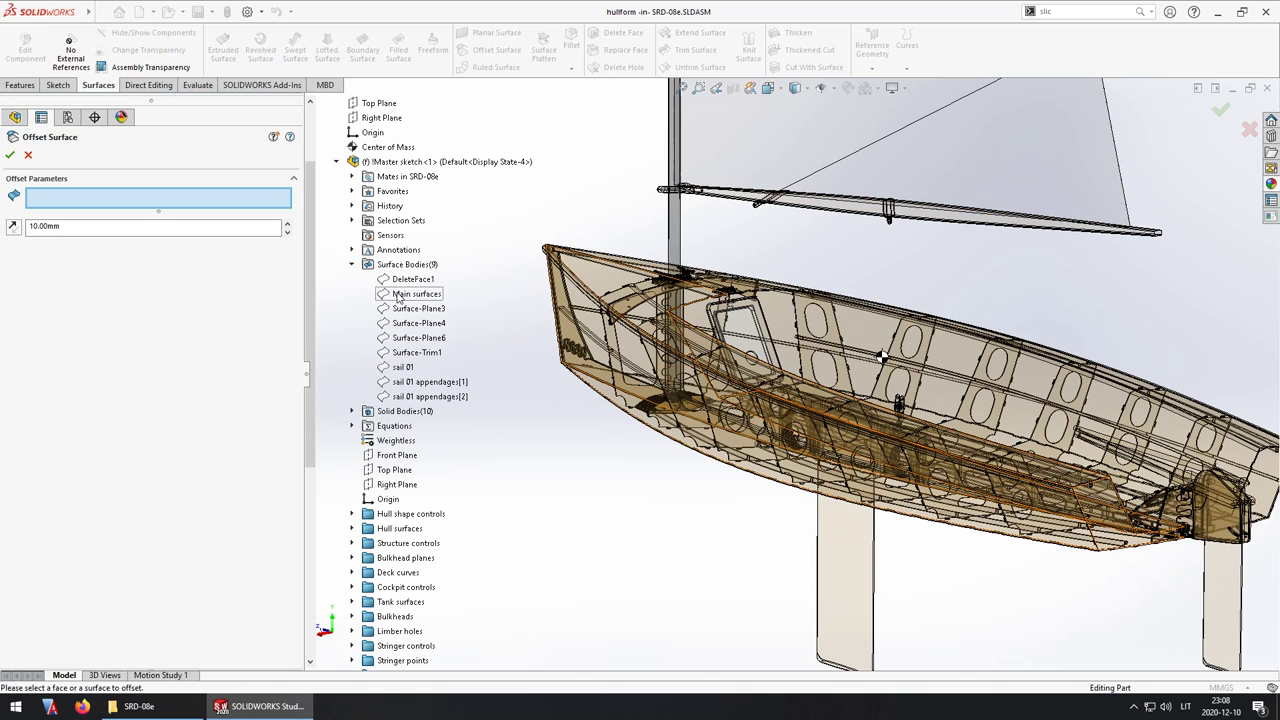
{"action": "left_click", "coordinate": [398, 297]}
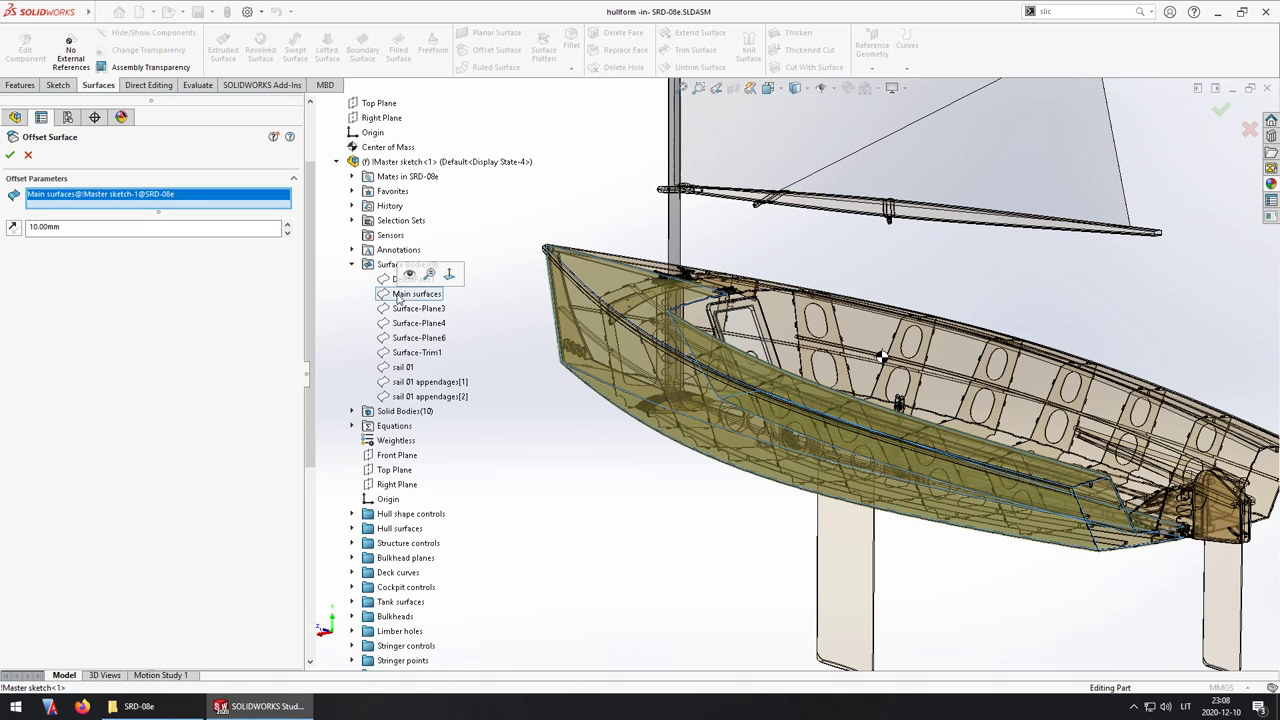
{"action": "double_click", "coordinate": [44, 226]}
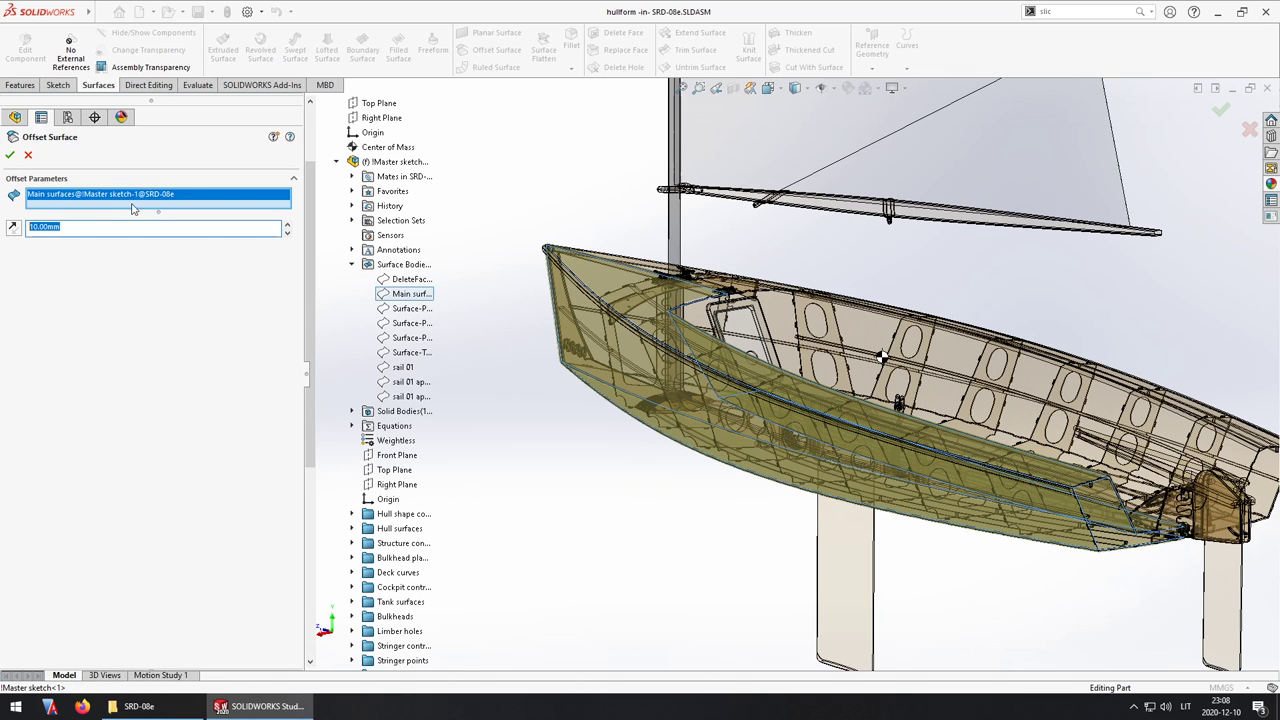
{"action": "type", "text": "0"}
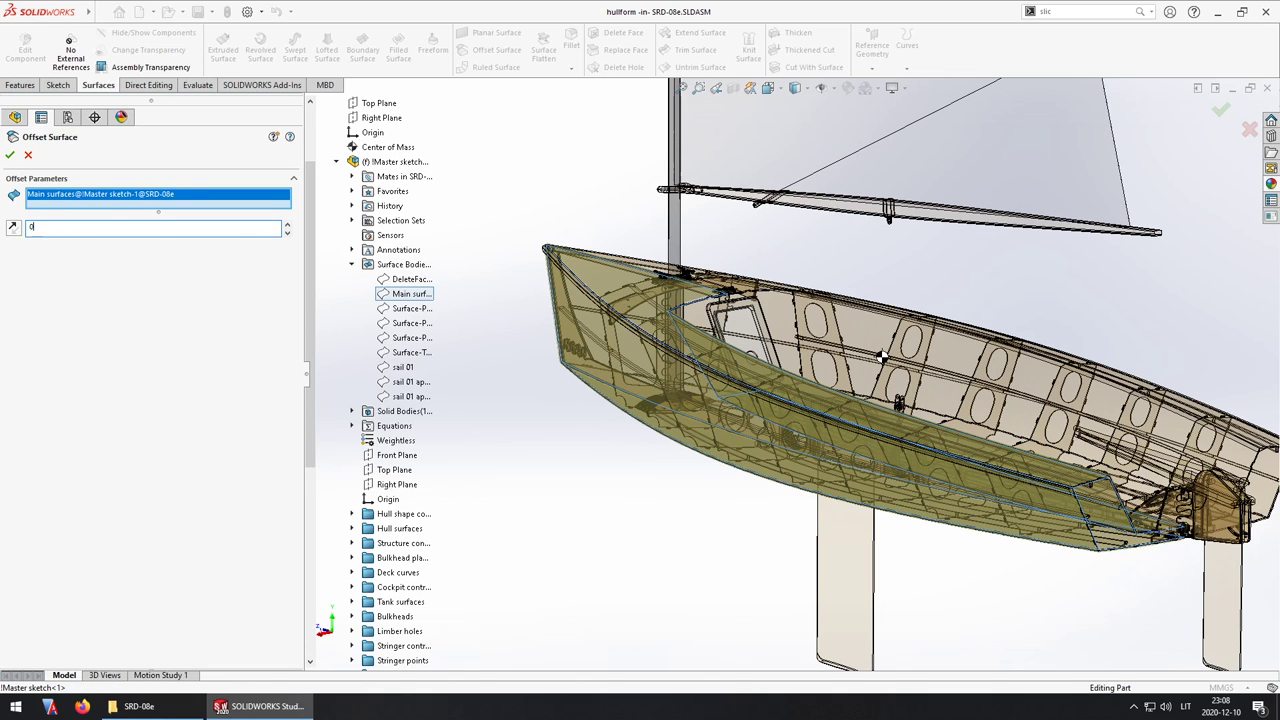
{"action": "left_click", "coordinate": [10, 157]}
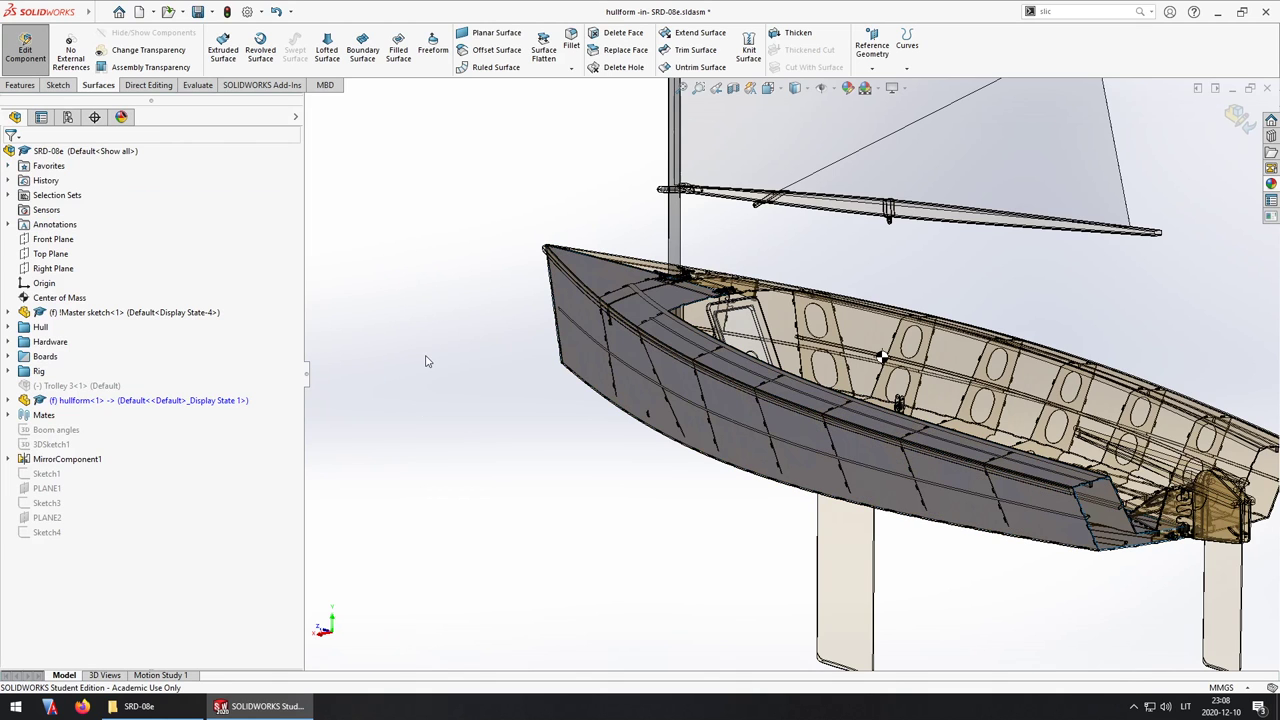
{"action": "left_click", "coordinate": [26, 55]}
{"action": "left_click", "coordinate": [147, 400]}
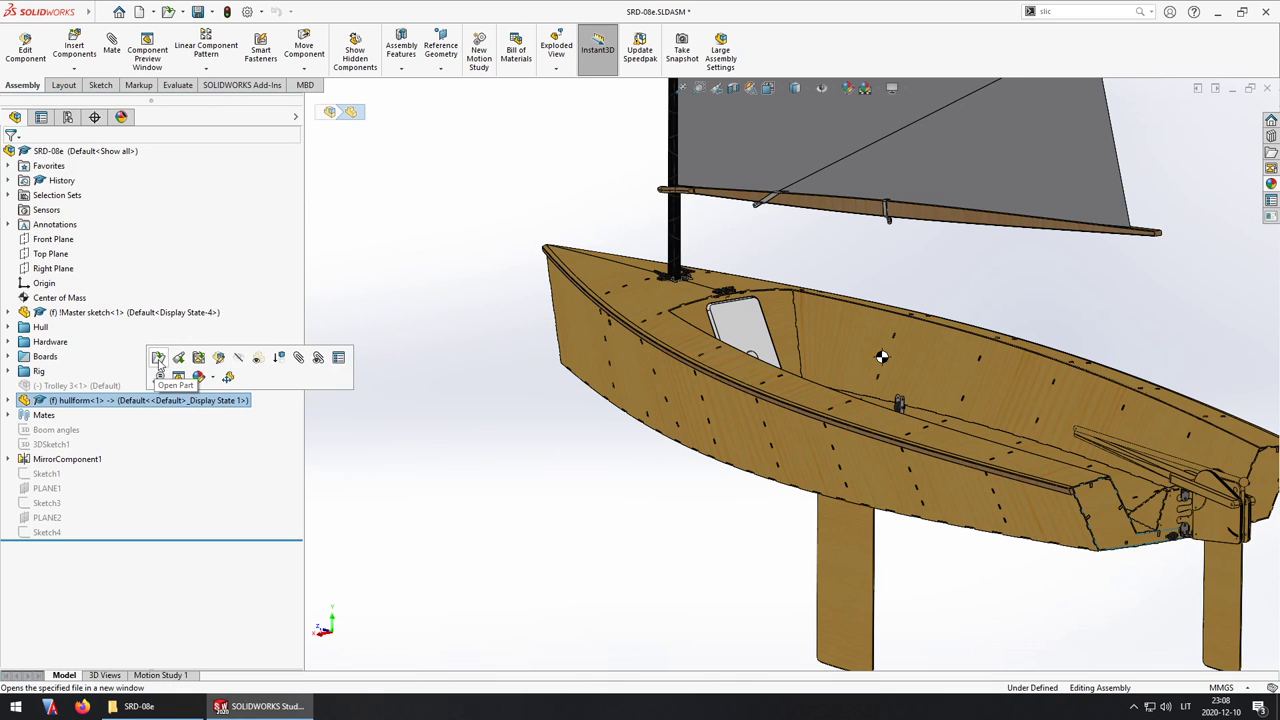
{"action": "left_click", "coordinate": [159, 358]}
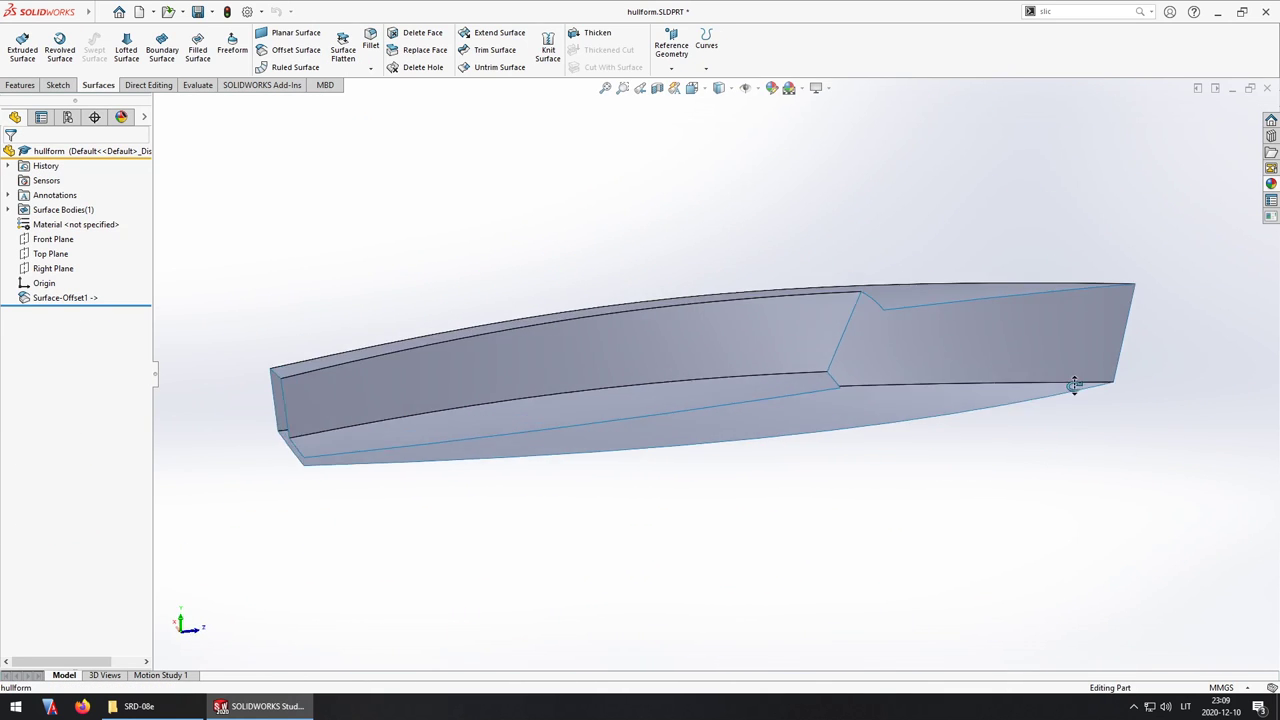
{"action": "scroll", "coordinate": [886, 295], "scroll_direction": "down", "scroll_amount": 2}
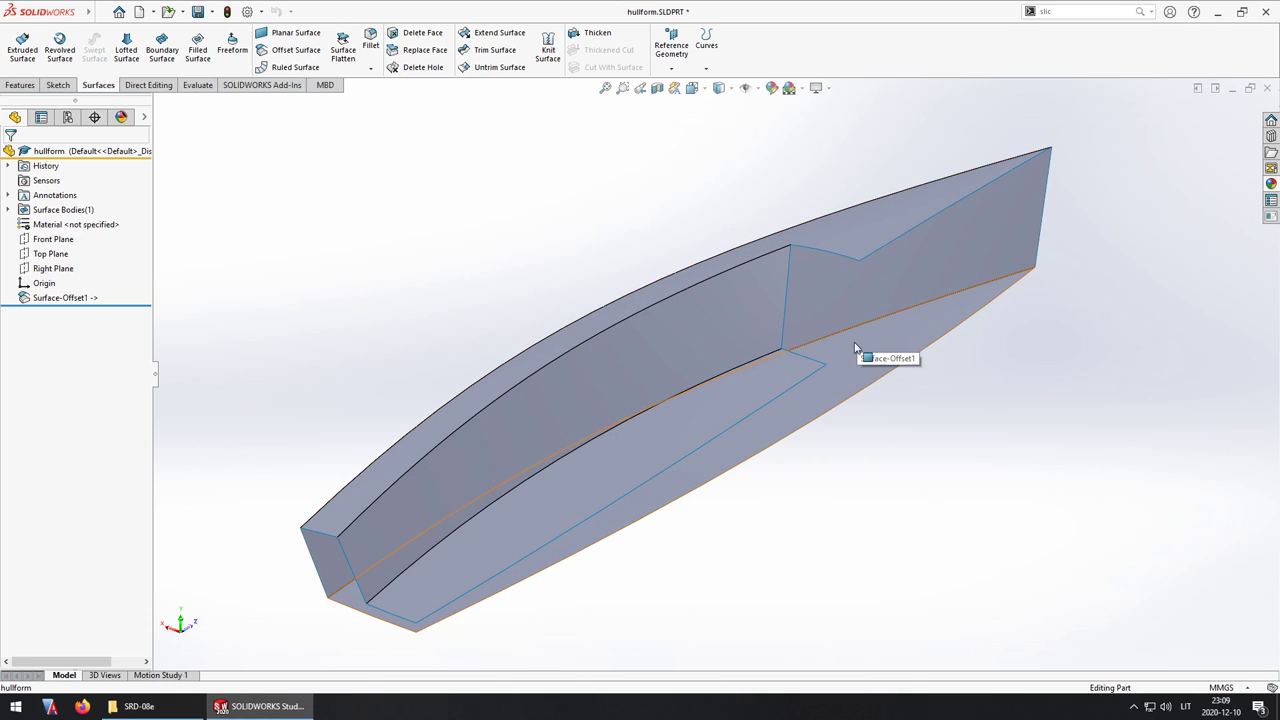
{"action": "middle_click_drag", "start_coordinate": [794, 354], "coordinate": [806, 385]}
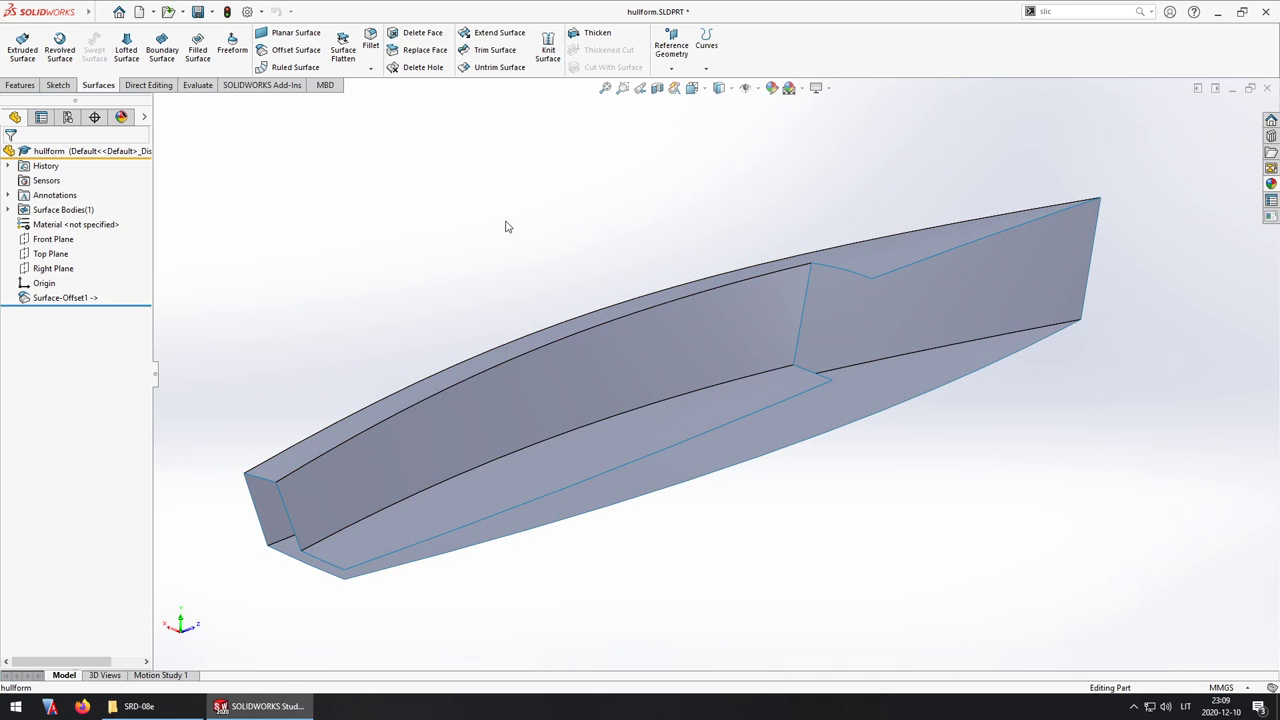
{"action": "left_click", "coordinate": [163, 55]}
- Create a boundary surface between the two edges of the hull step
{"action": "left_click", "coordinate": [862, 275]}
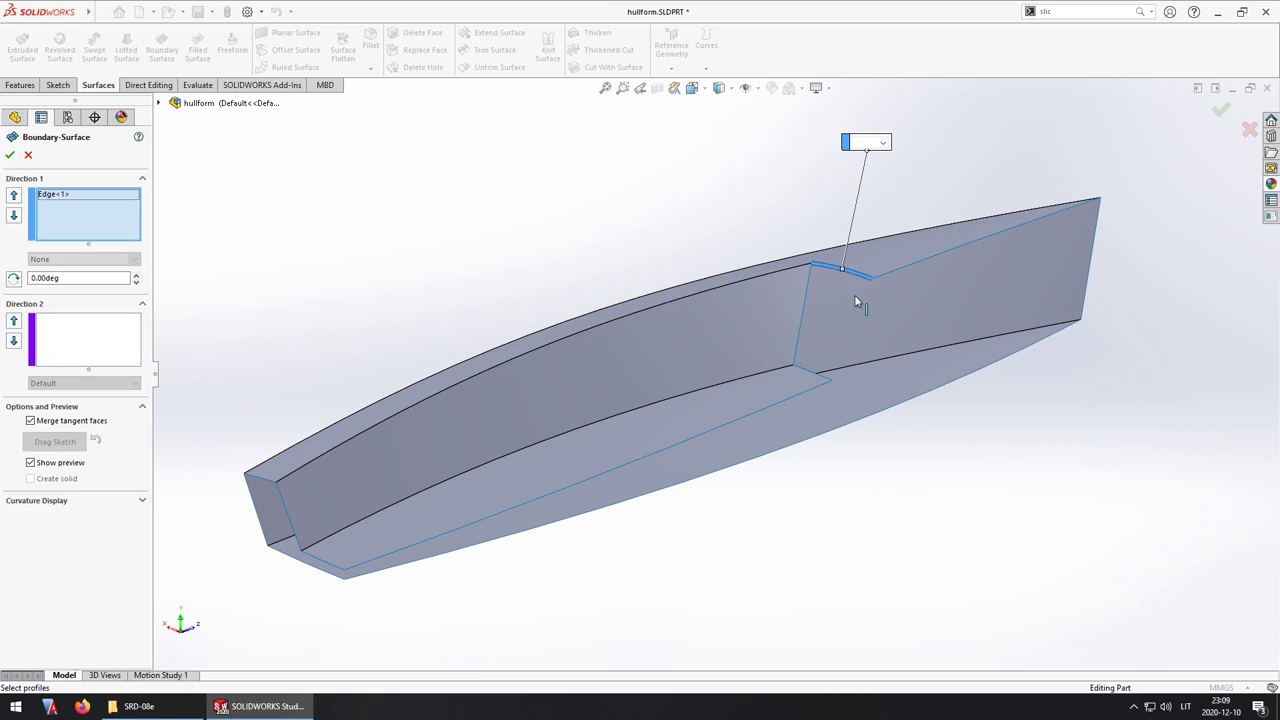
{"action": "middle_click_drag", "start_coordinate": [827, 376], "coordinate": [851, 457]}
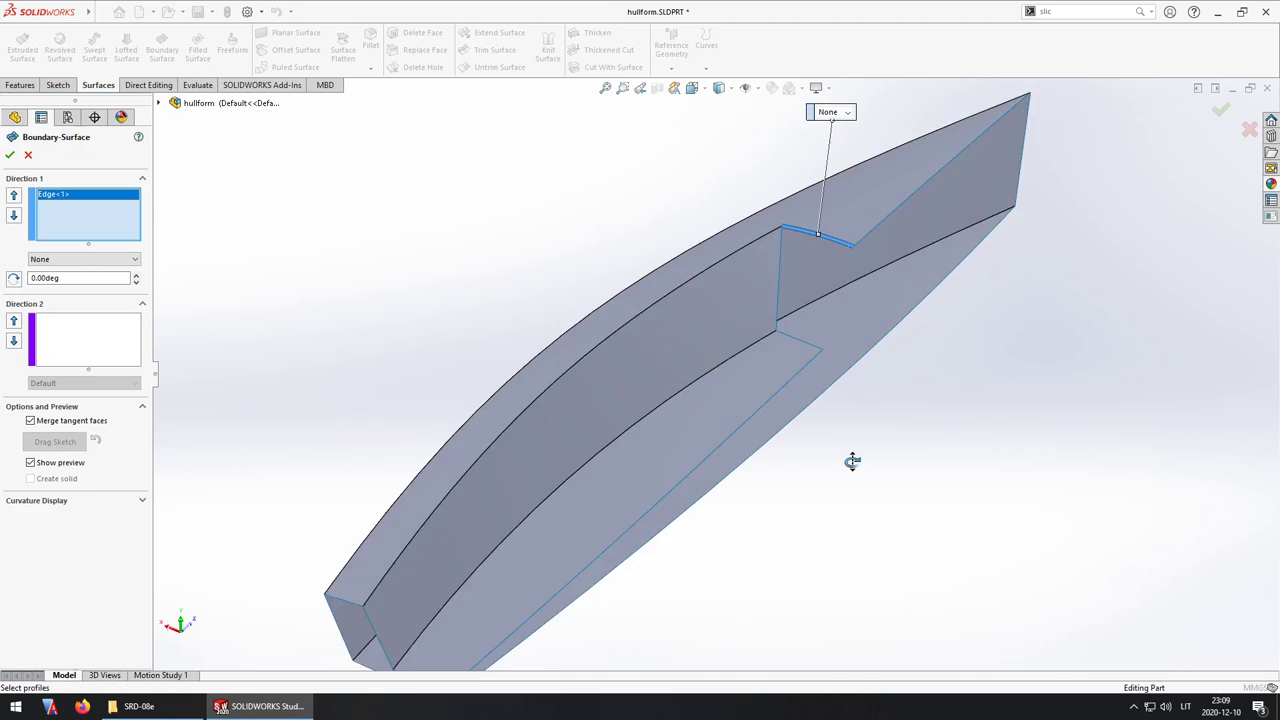
{"action": "scroll", "coordinate": [800, 331], "scroll_direction": "down", "scroll_amount": 3}
{"action": "left_click", "coordinate": [808, 333]}
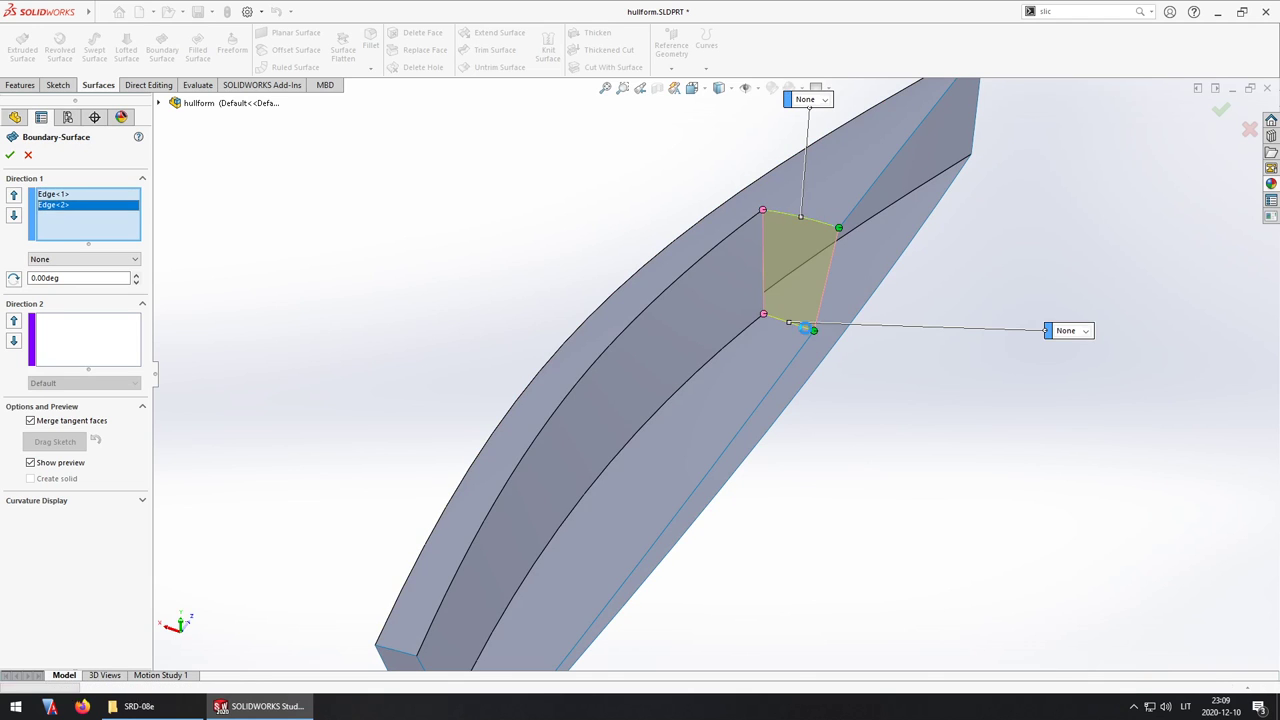
{"action": "right_click", "coordinate": [810, 333]}
- Start a second boundary surface, chaining three open-end edges into its first profile
{"action": "middle_click_drag", "start_coordinate": [614, 434], "coordinate": [600, 591]}
{"action": "scroll", "coordinate": [517, 462], "scroll_direction": "down", "scroll_amount": 3}
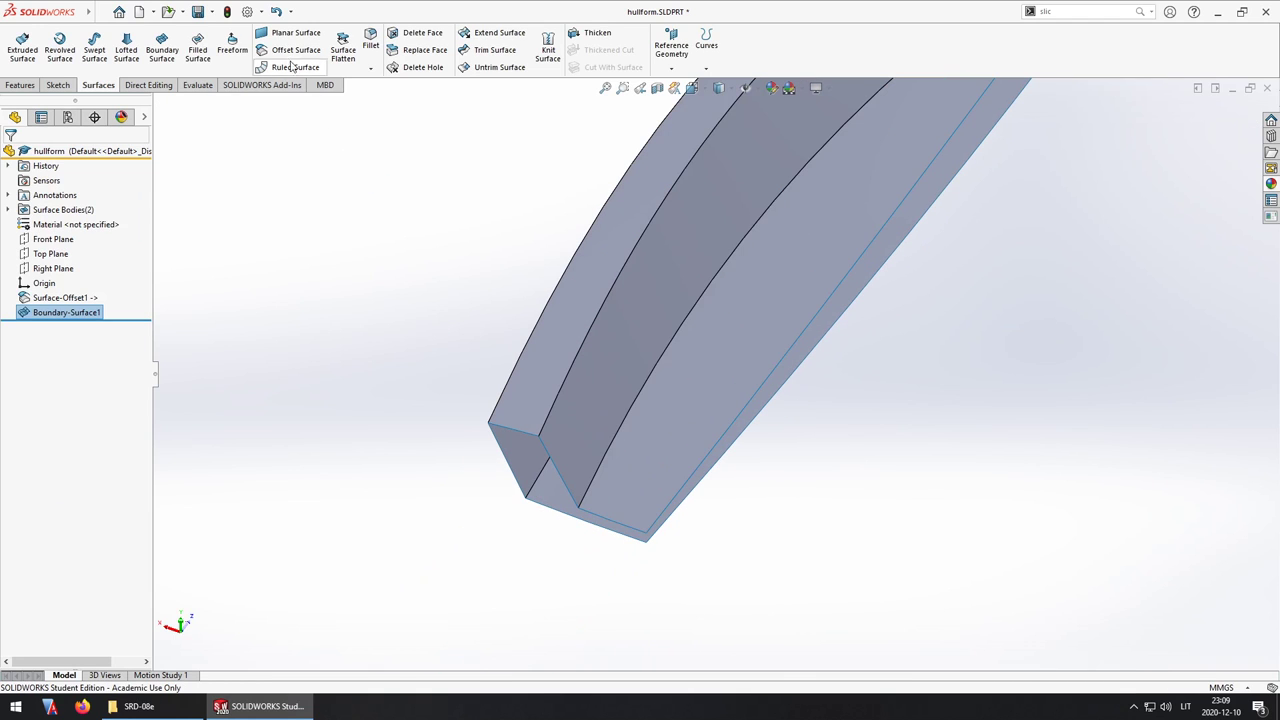
{"action": "left_click", "coordinate": [162, 48]}
{"action": "right_click", "coordinate": [435, 341]}
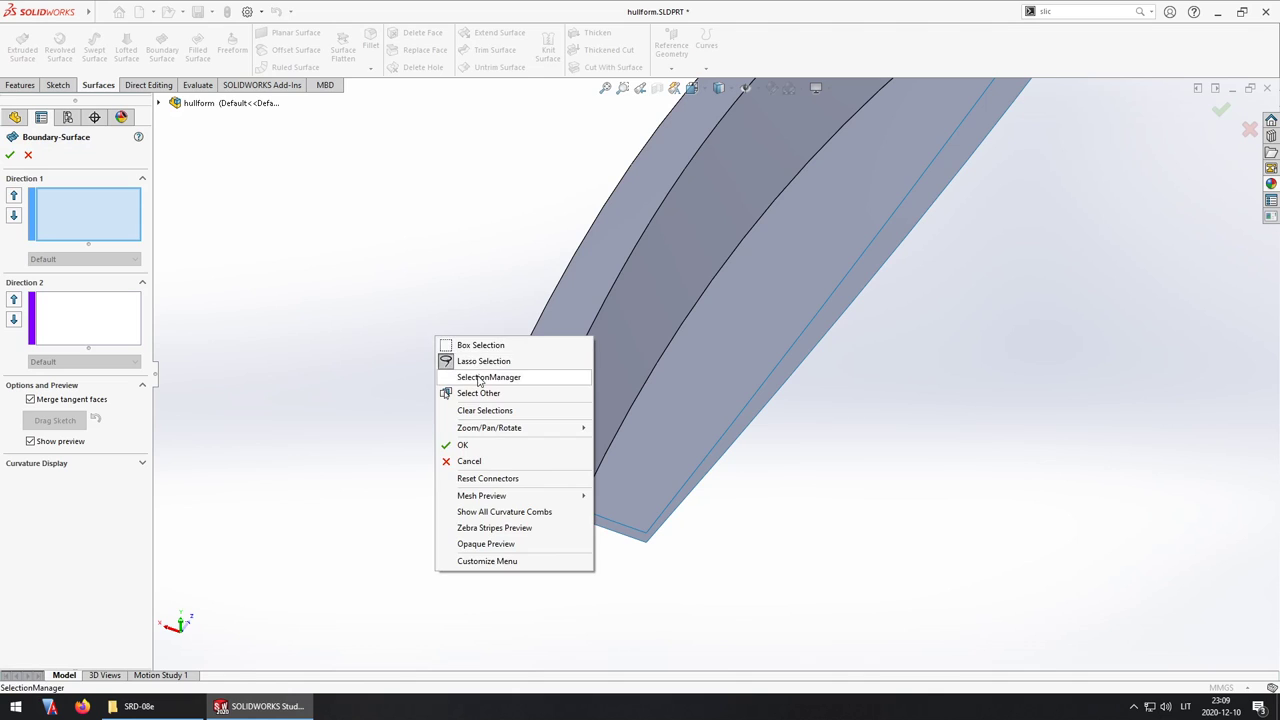
{"action": "left_click", "coordinate": [470, 377]}
{"action": "left_click", "coordinate": [533, 438]}
{"action": "left_click", "coordinate": [552, 452]}
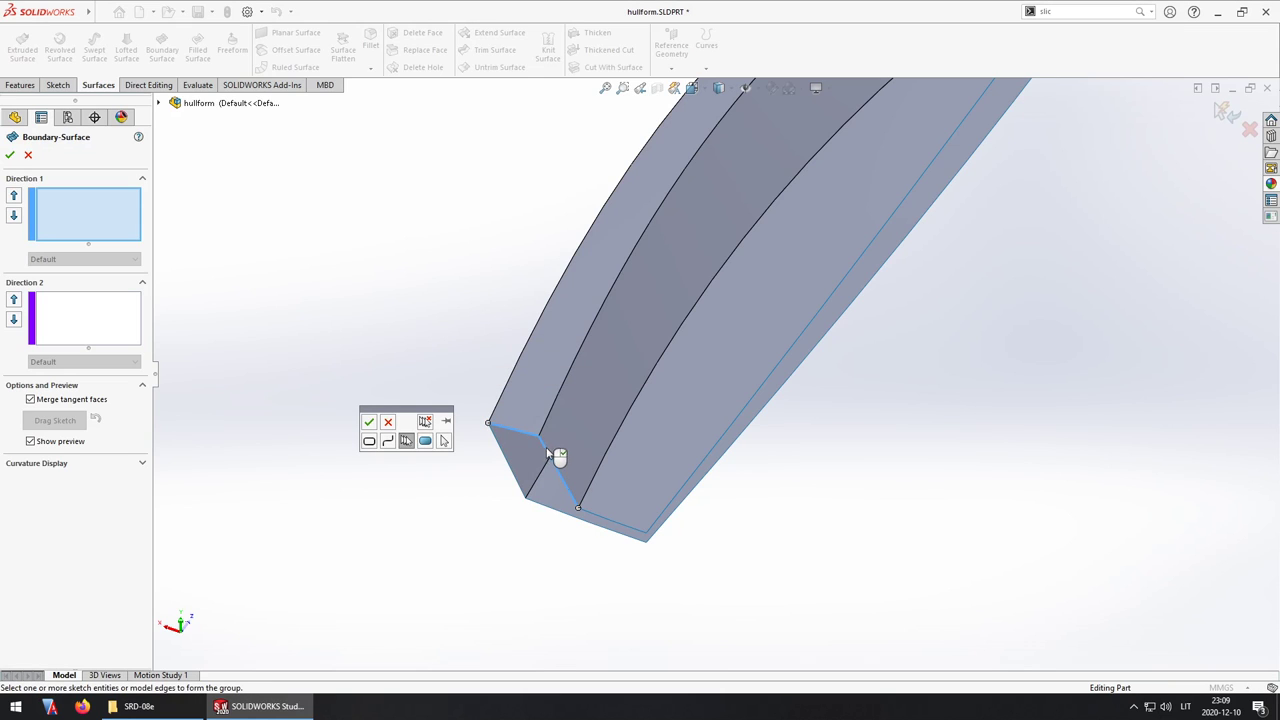
{"action": "left_click", "coordinate": [610, 524]}
{"action": "left_click", "coordinate": [368, 421]}
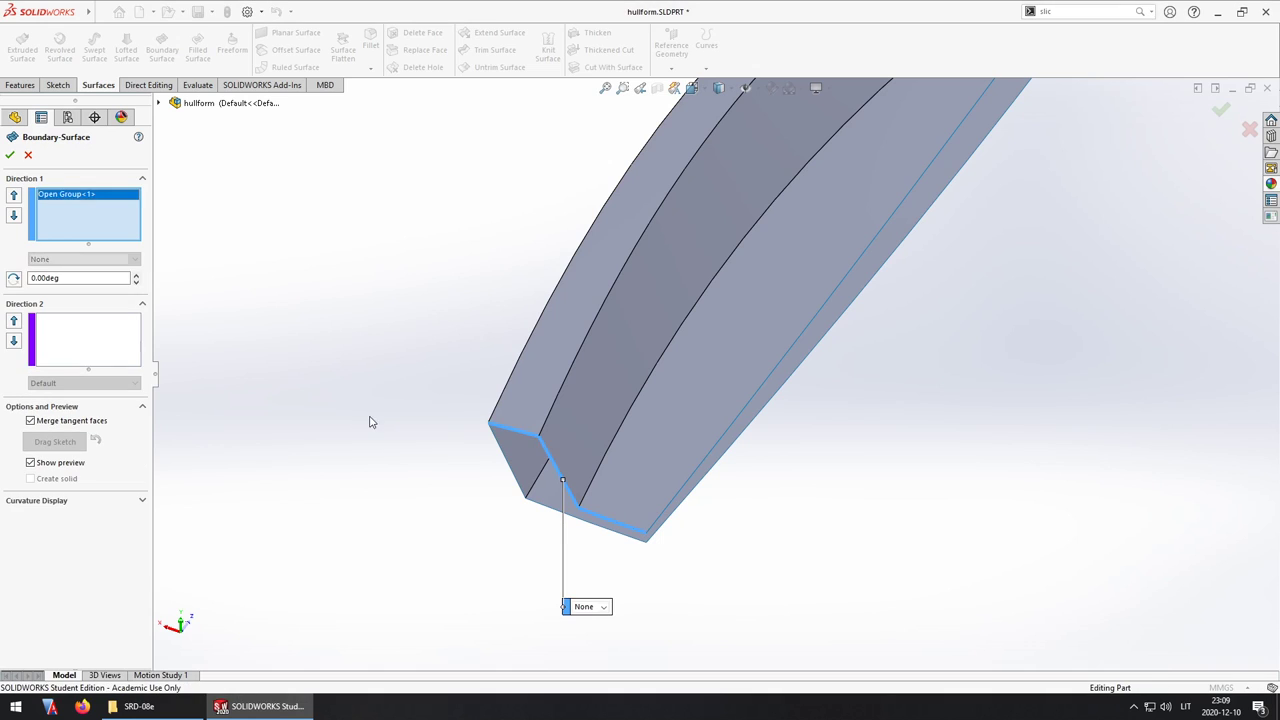
- Add the second end-edge chain as a profile and finish the end boundary surface
{"action": "right_click", "coordinate": [394, 266]}
{"action": "left_click", "coordinate": [445, 304]}
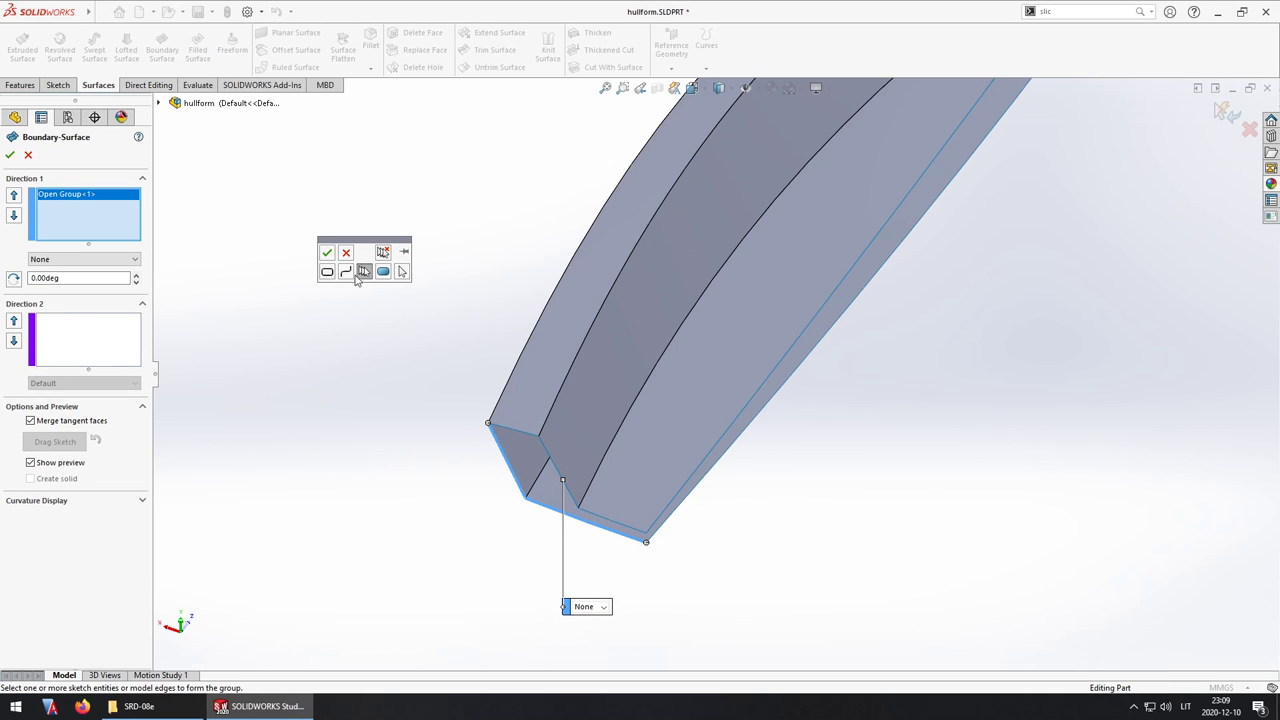
{"action": "left_click", "coordinate": [326, 252]}
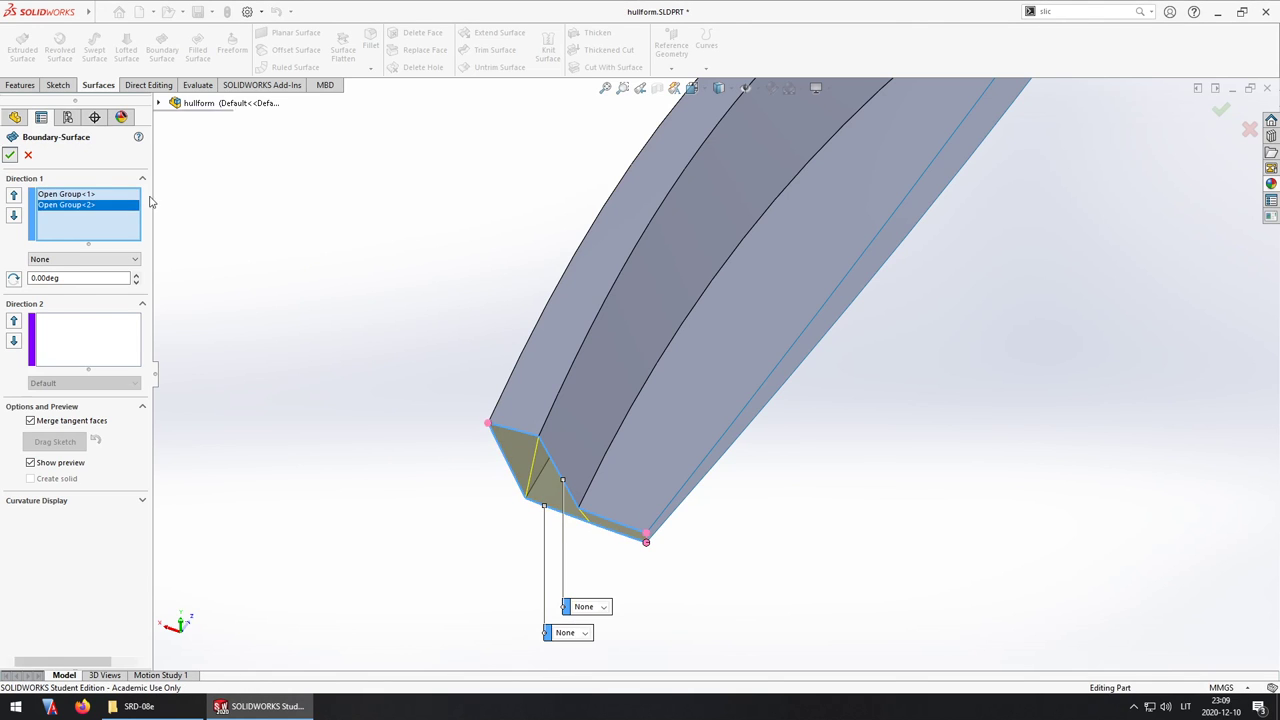
{"action": "key", "text": "Return"}
{"action": "middle_click_drag", "start_coordinate": [526, 240], "coordinate": [757, 209]}
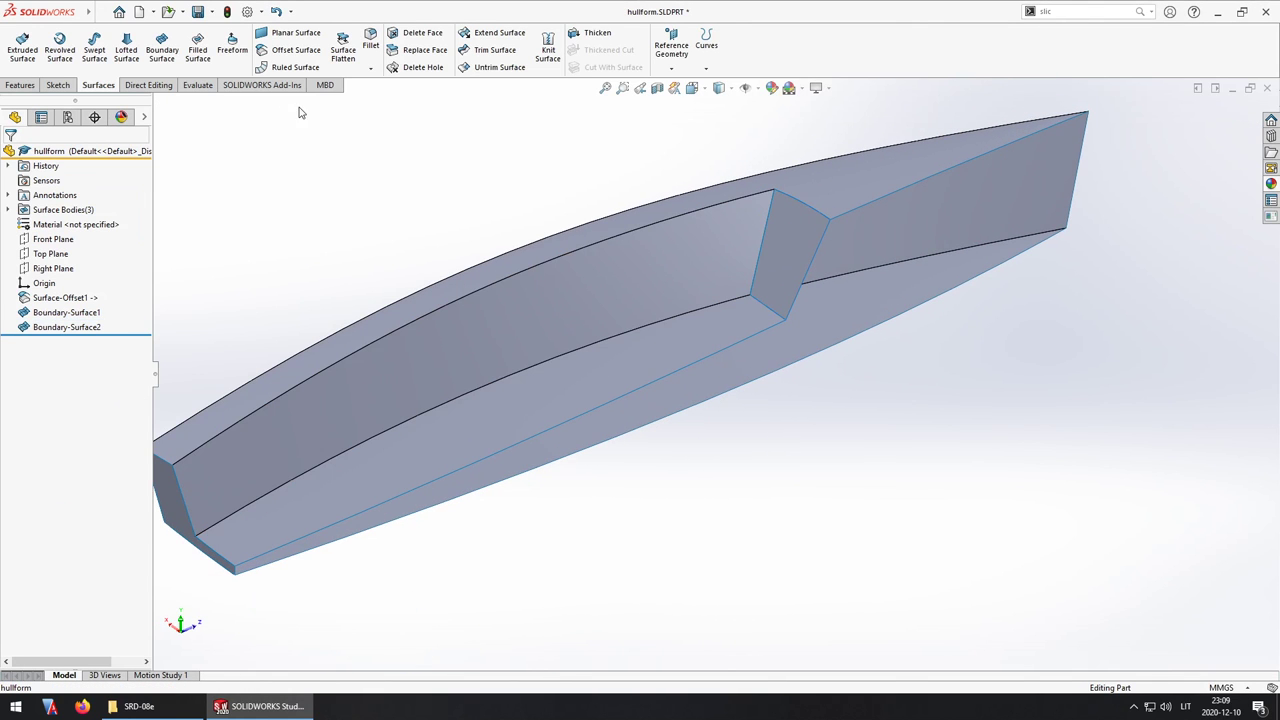
{"action": "left_click", "coordinate": [293, 32]}
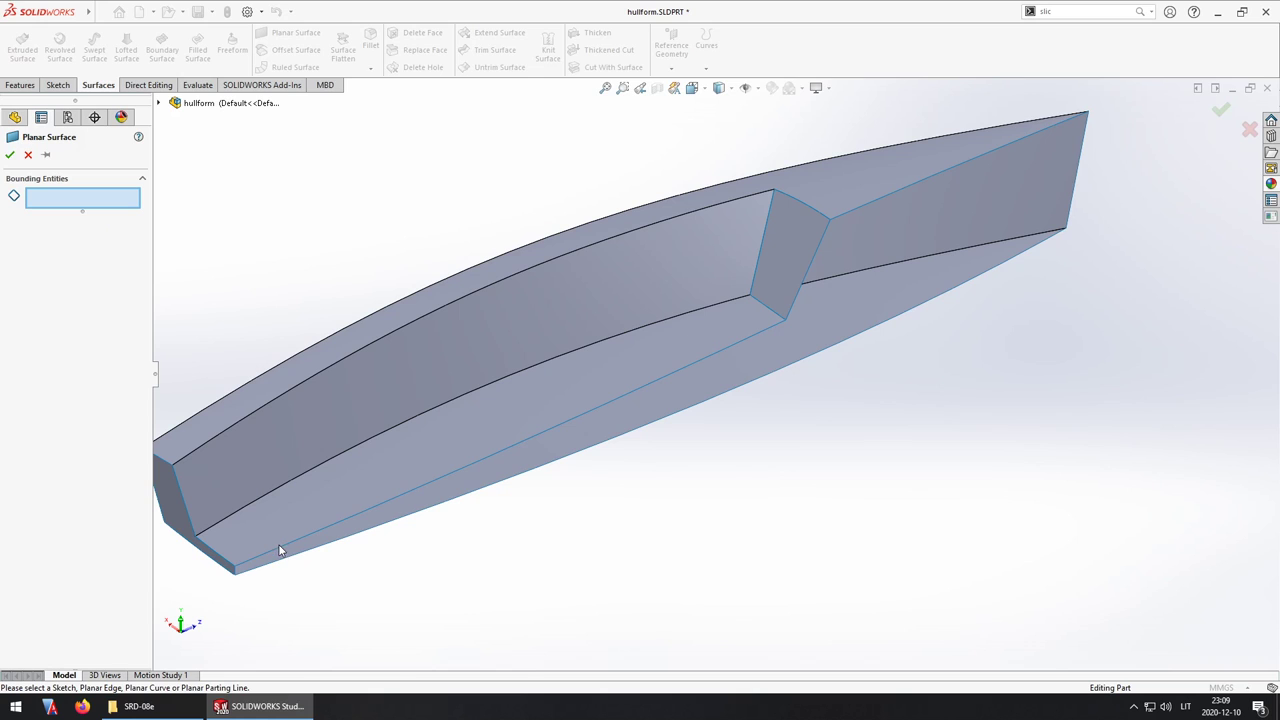
- Close the half hull's open flat side with a planar surface bounded by its six edges
{"action": "left_click", "coordinate": [285, 552]}
{"action": "left_click", "coordinate": [812, 268]}
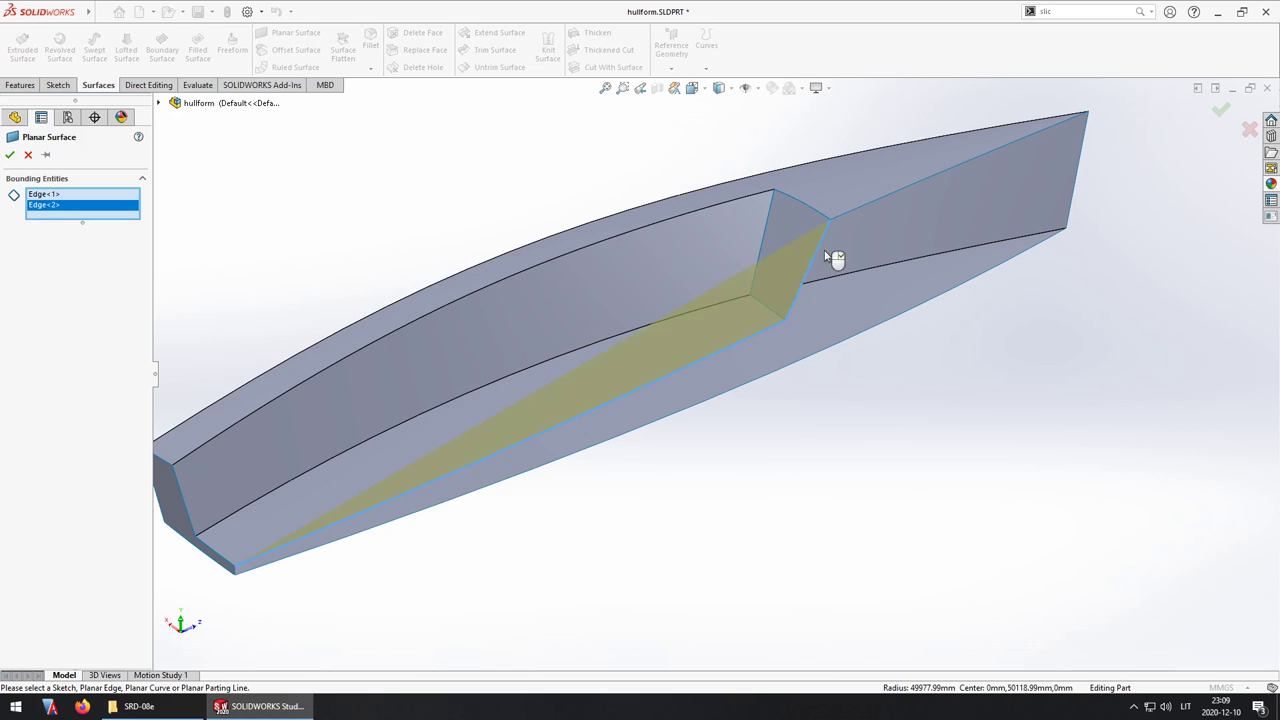
{"action": "left_click", "coordinate": [862, 205]}
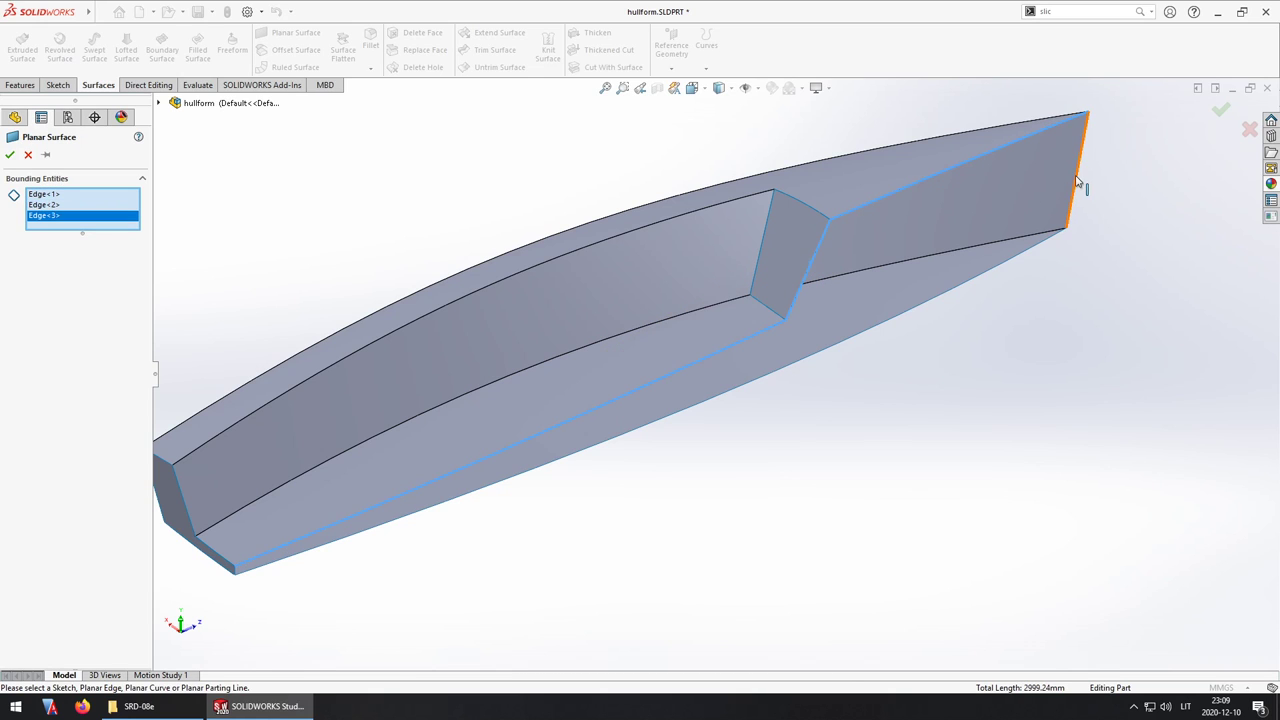
{"action": "left_click", "coordinate": [1079, 183]}
{"action": "left_click", "coordinate": [958, 294]}
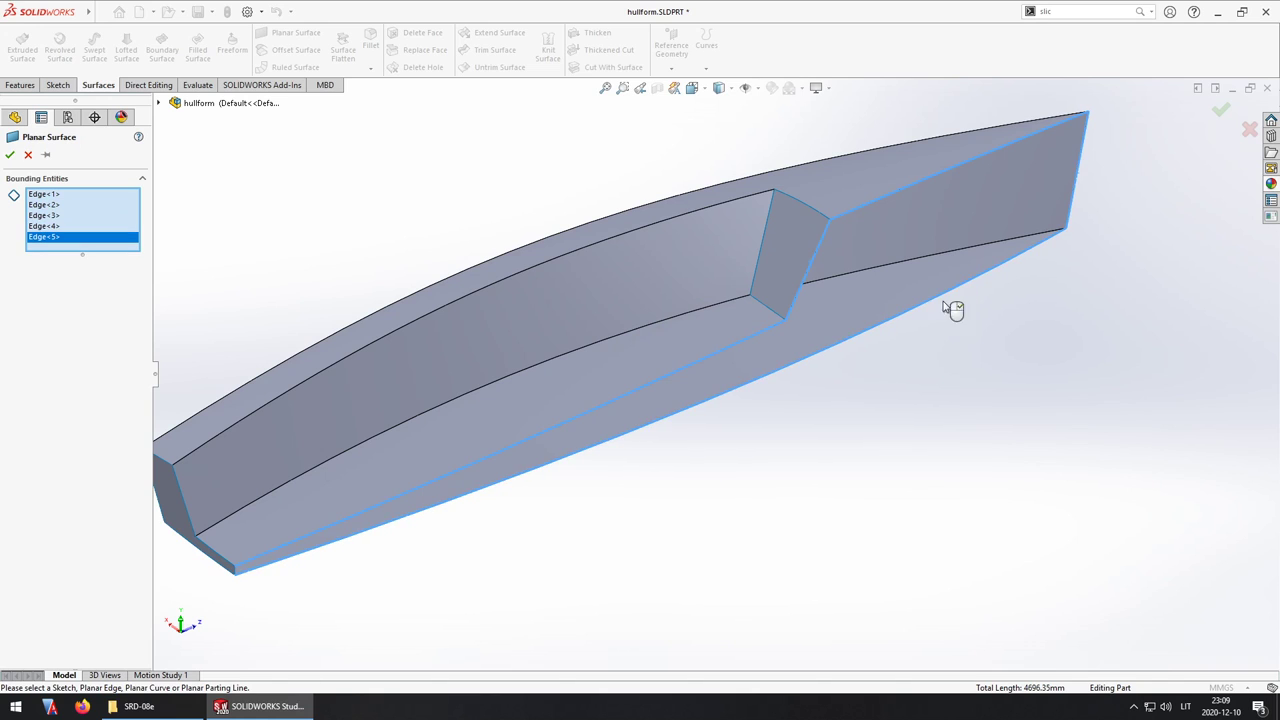
{"action": "left_click", "coordinate": [235, 575]}
{"action": "key", "text": "Return"}
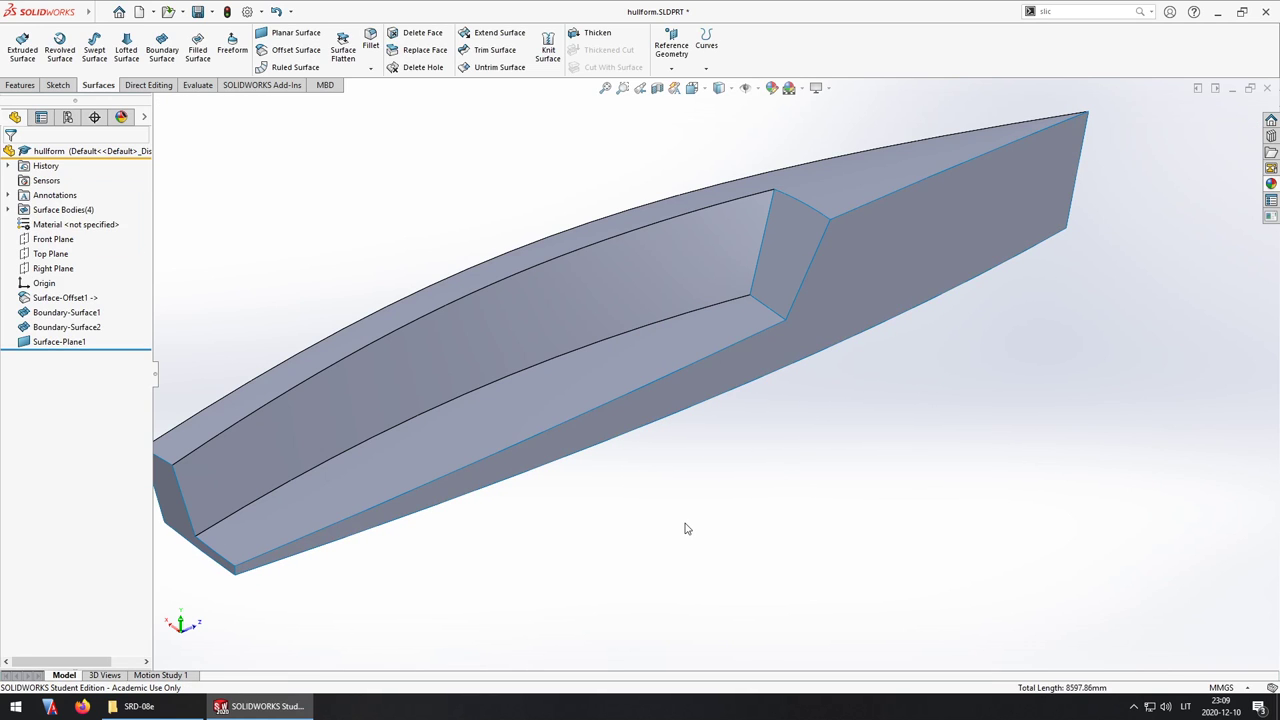
- Knit the offset, planar and two boundary surfaces into one solid body
{"action": "left_click", "coordinate": [550, 52]}
{"action": "scroll", "coordinate": [553, 57], "scroll_direction": "up", "scroll_amount": 1}
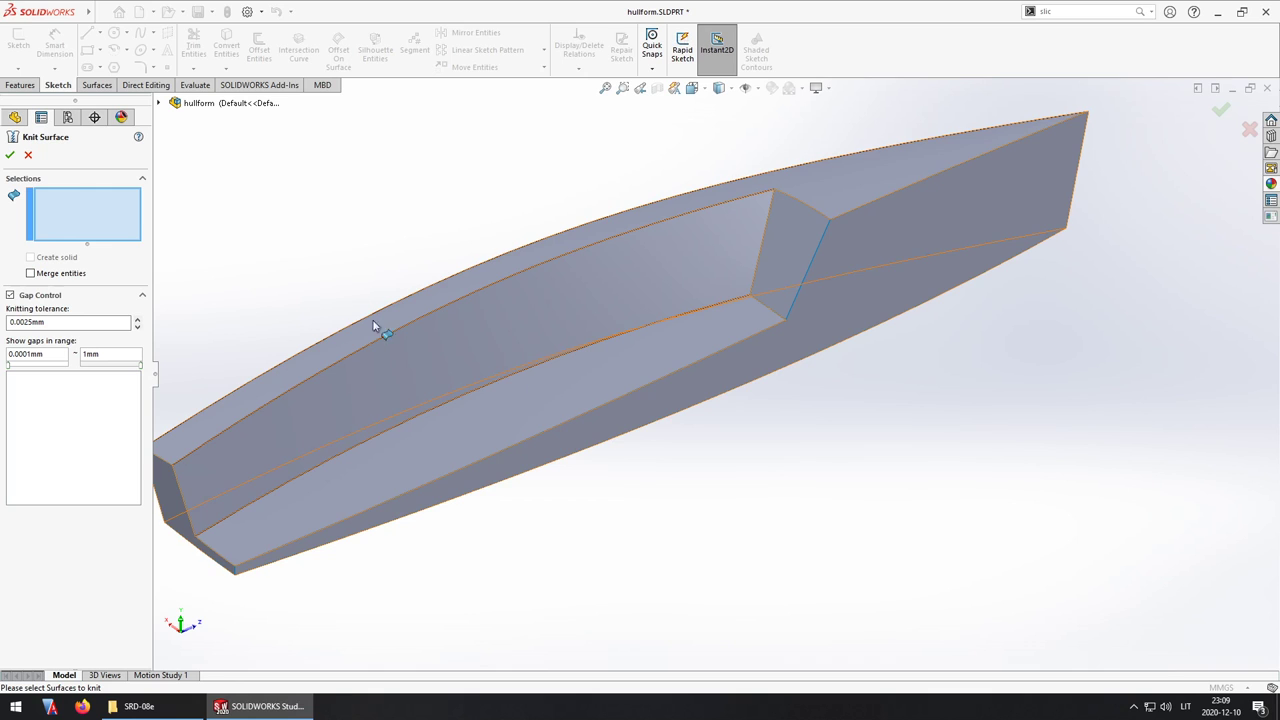
{"action": "left_click", "coordinate": [566, 396]}
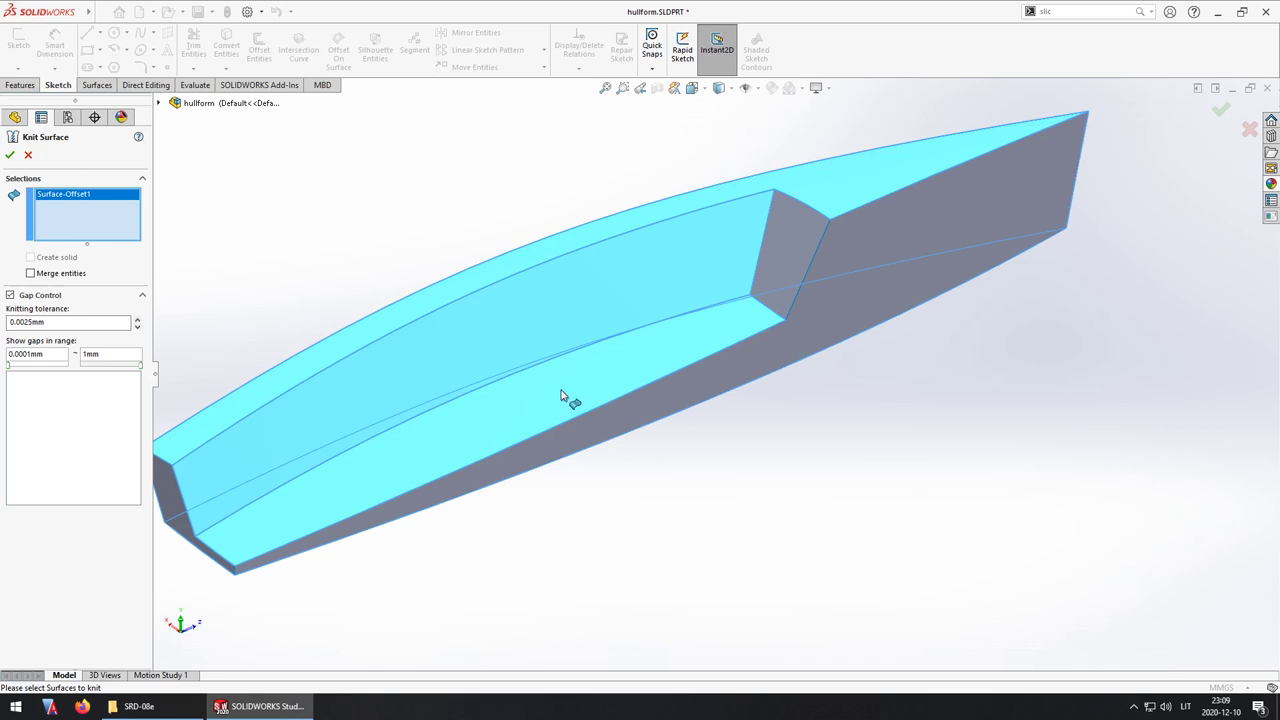
{"action": "left_click", "coordinate": [882, 291]}
{"action": "left_click", "coordinate": [797, 262]}
{"action": "middle_click_drag", "start_coordinate": [797, 262], "coordinate": [407, 497]}
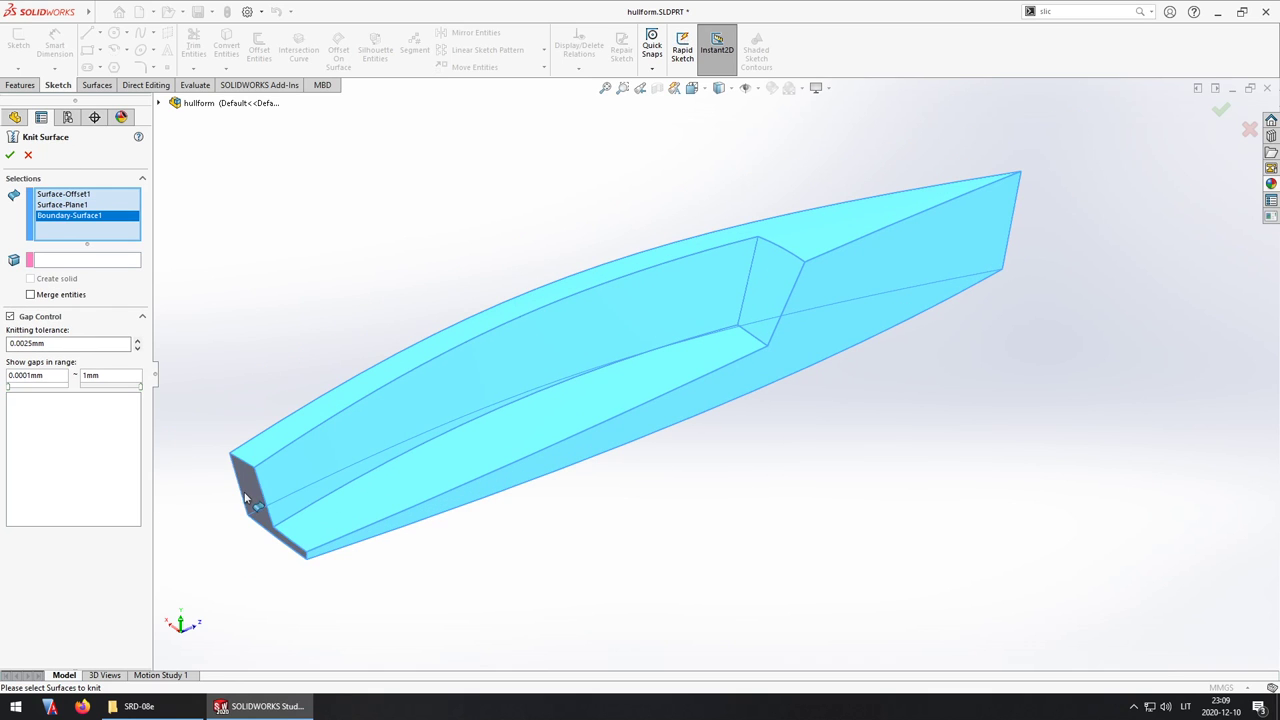
{"action": "left_click", "coordinate": [246, 498]}
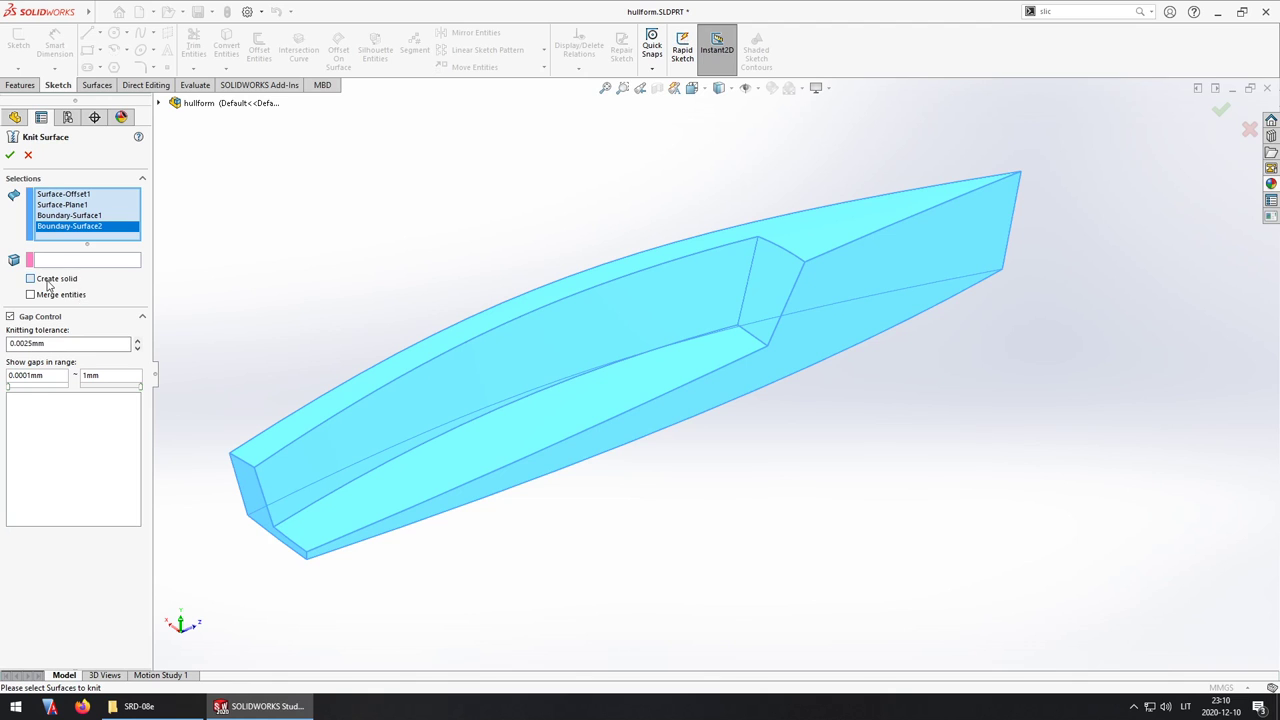
{"action": "left_click", "coordinate": [10, 155]}
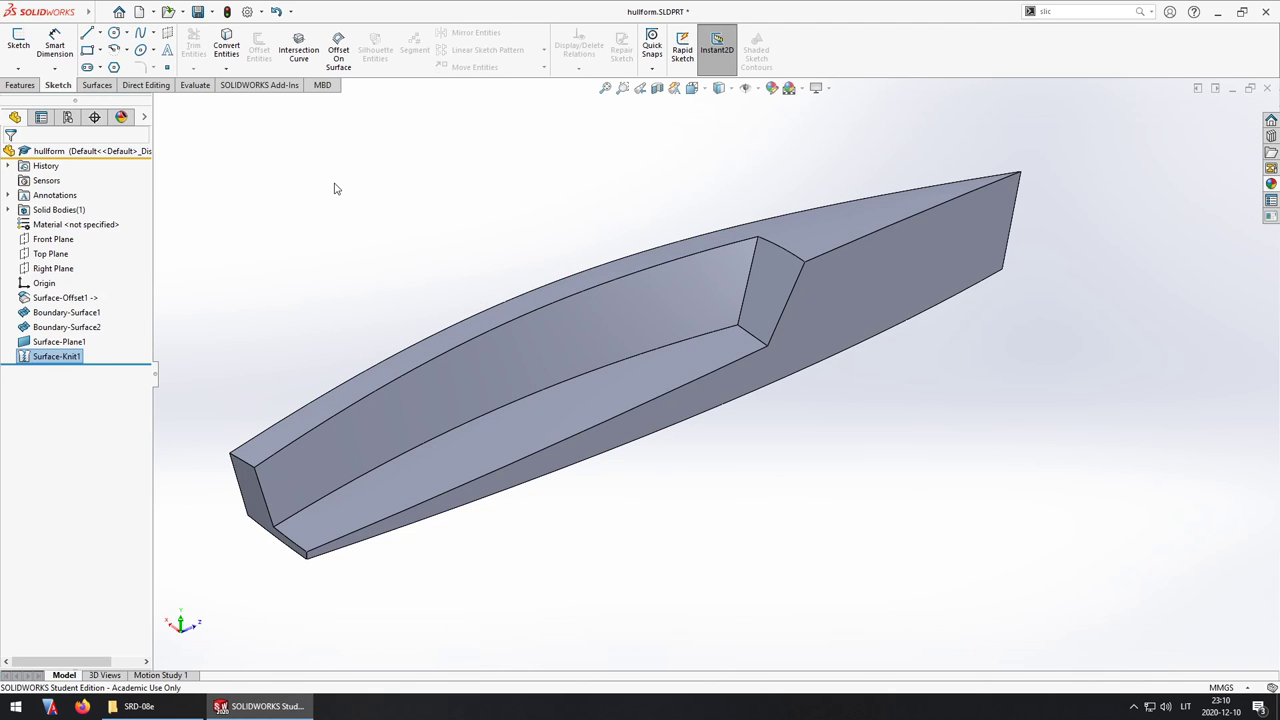
- Mirror the knitted half hull across its flat side face into a full hull
{"action": "left_click", "coordinate": [38, 86]}
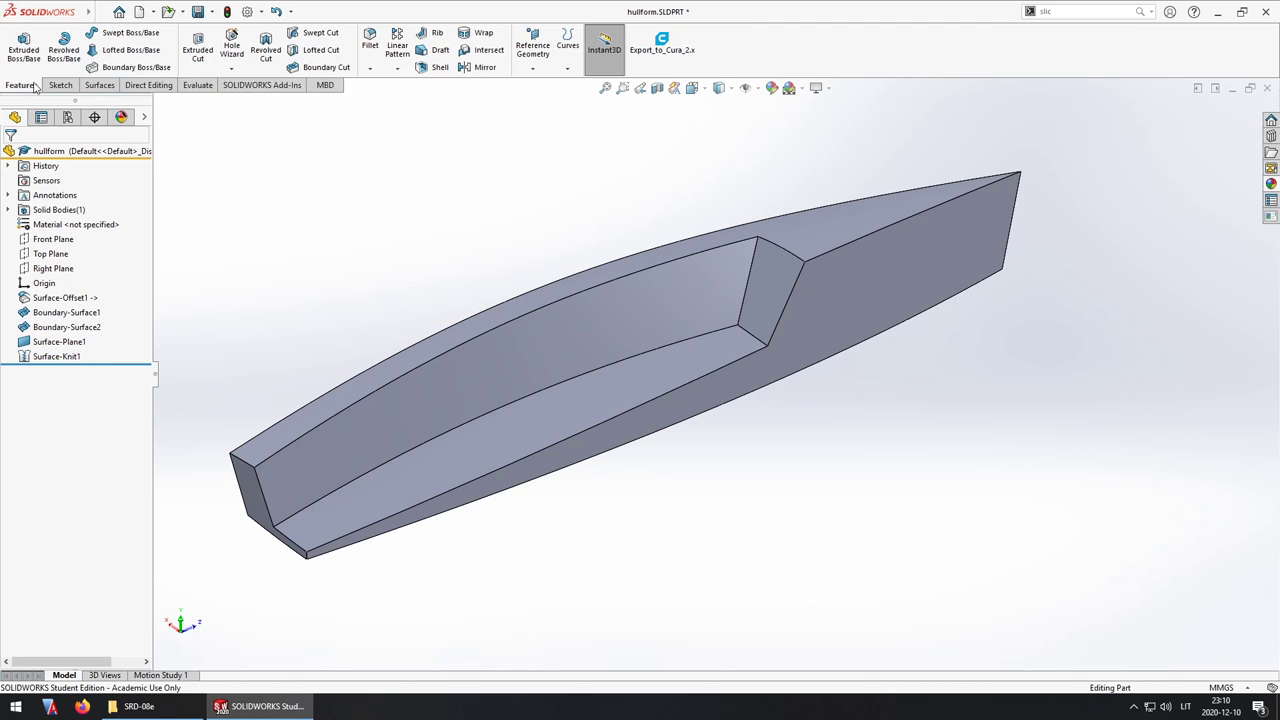
{"action": "left_click", "coordinate": [485, 67]}
{"action": "left_click", "coordinate": [894, 298]}
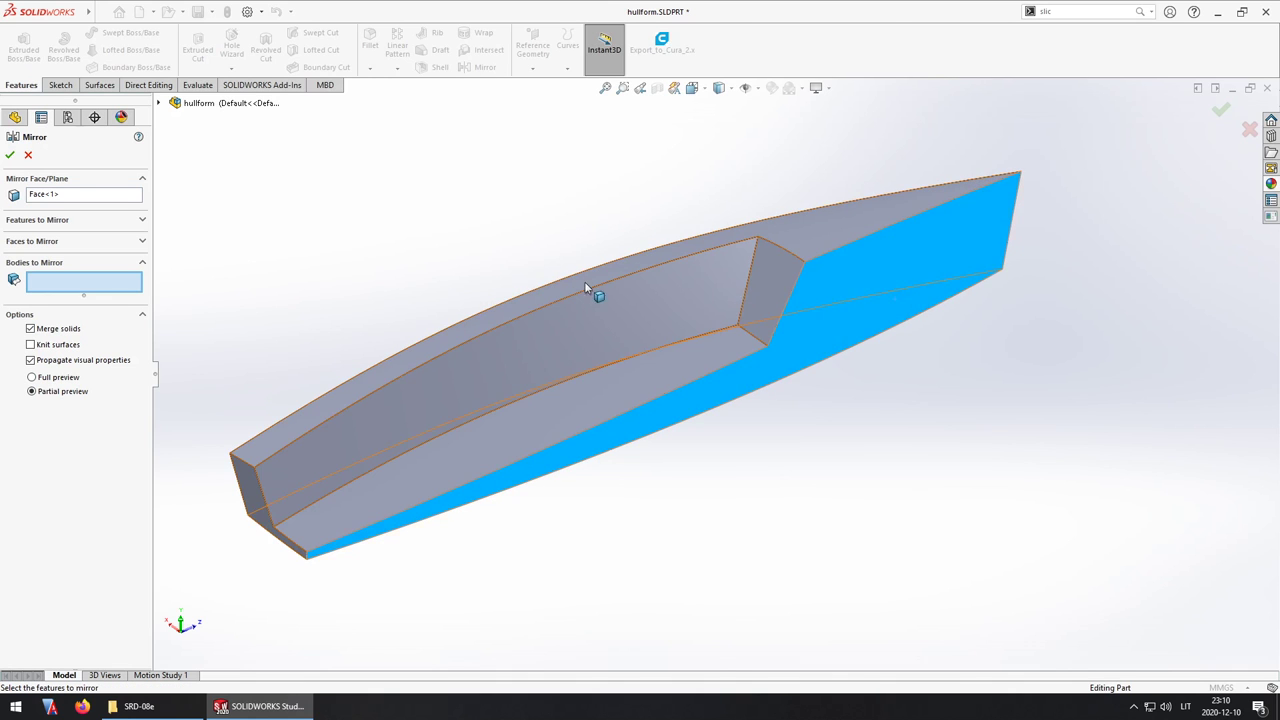
{"action": "left_click", "coordinate": [672, 328]}
{"action": "right_click", "coordinate": [672, 328]}
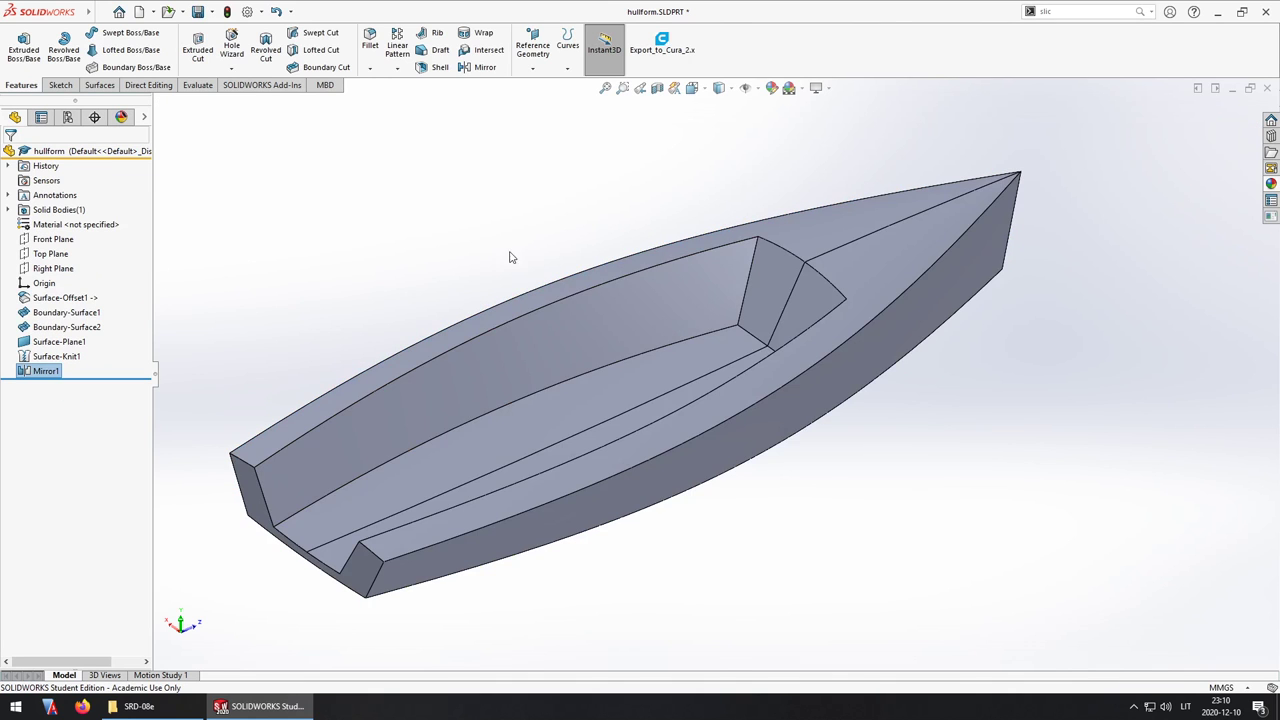
{"action": "middle_click_drag", "start_coordinate": [571, 443], "coordinate": [326, 437]}
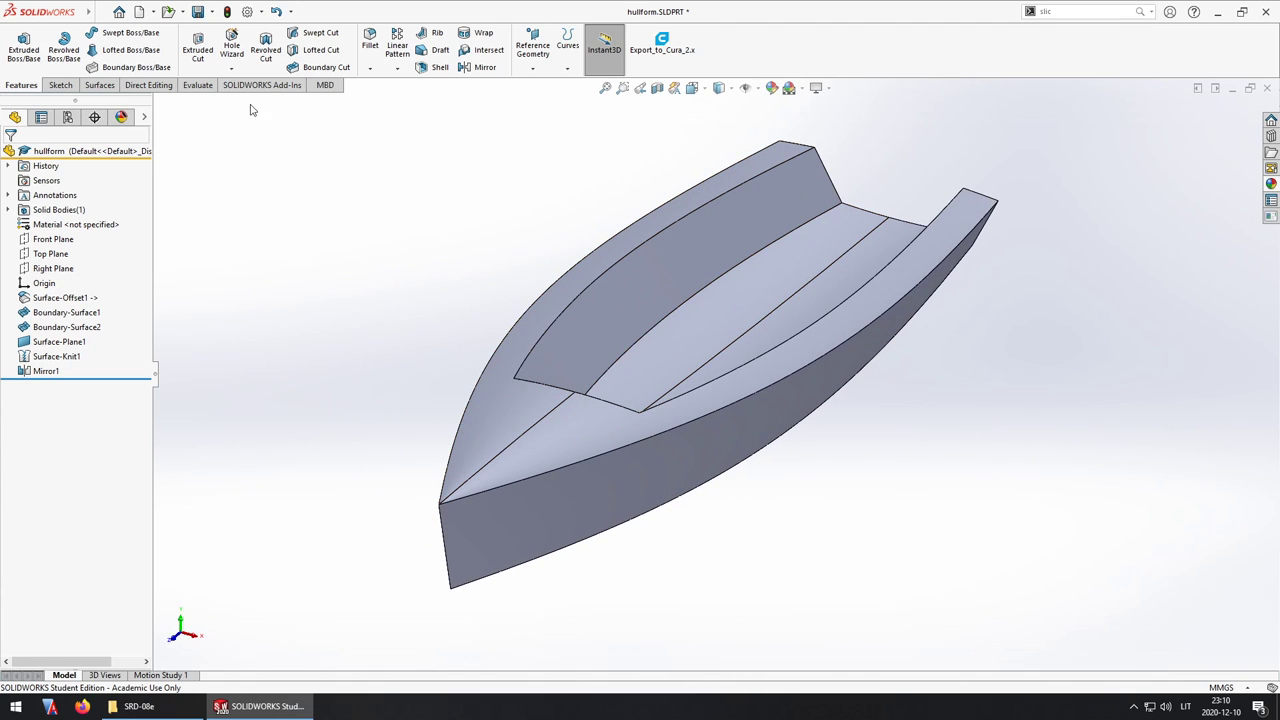
{"action": "left_click", "coordinate": [198, 86]}
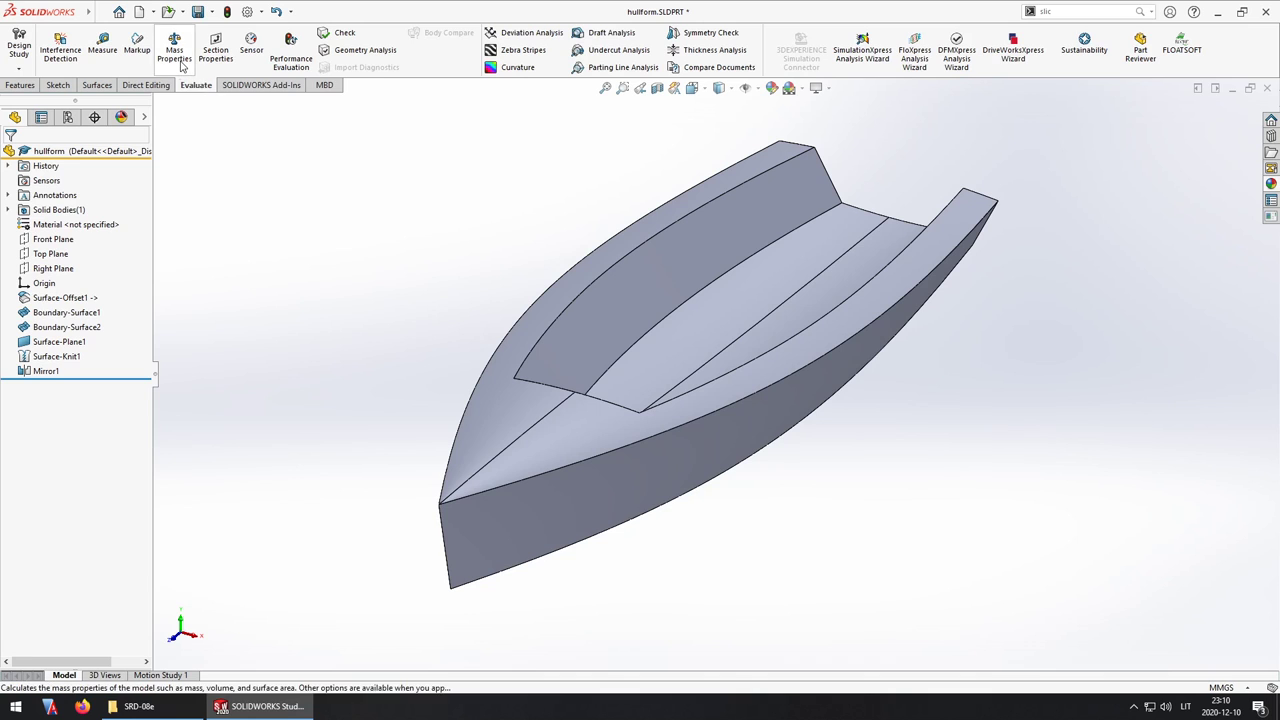
- Override hullform's mass to 0 and close the Mass Properties results
{"action": "left_click", "coordinate": [175, 52]}
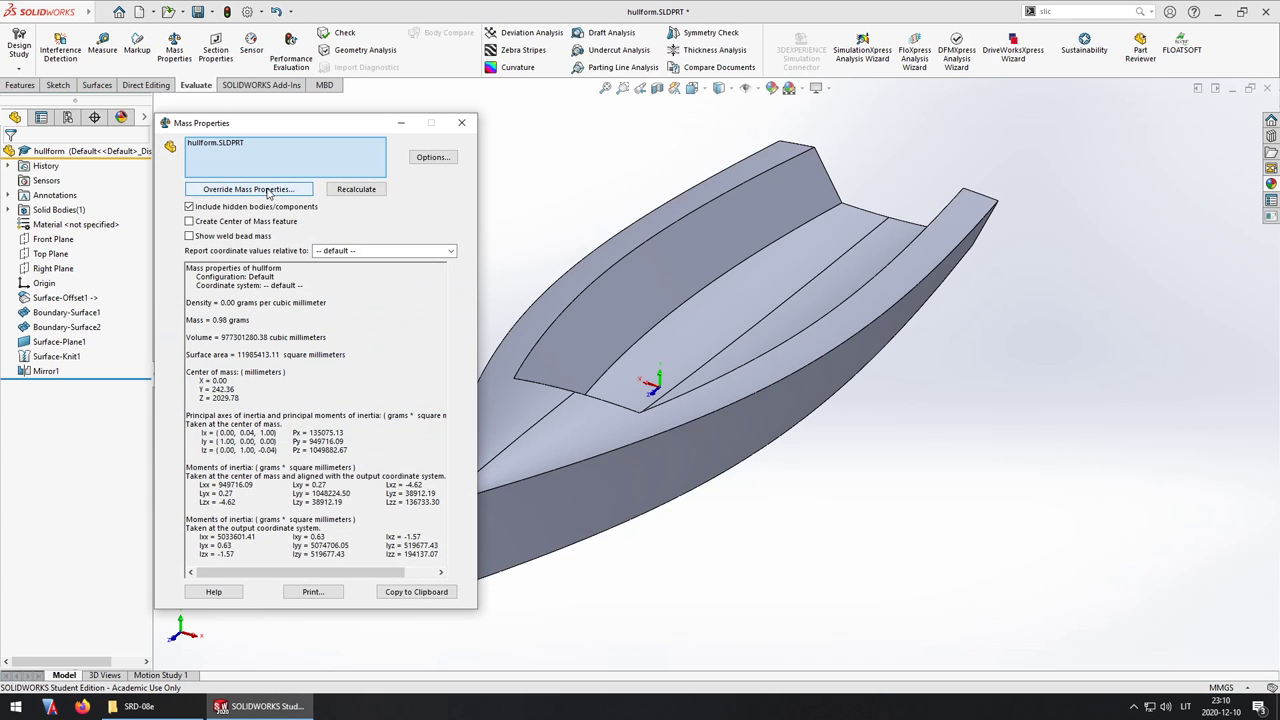
{"action": "left_click", "coordinate": [268, 190]}
{"action": "left_click", "coordinate": [180, 167]}
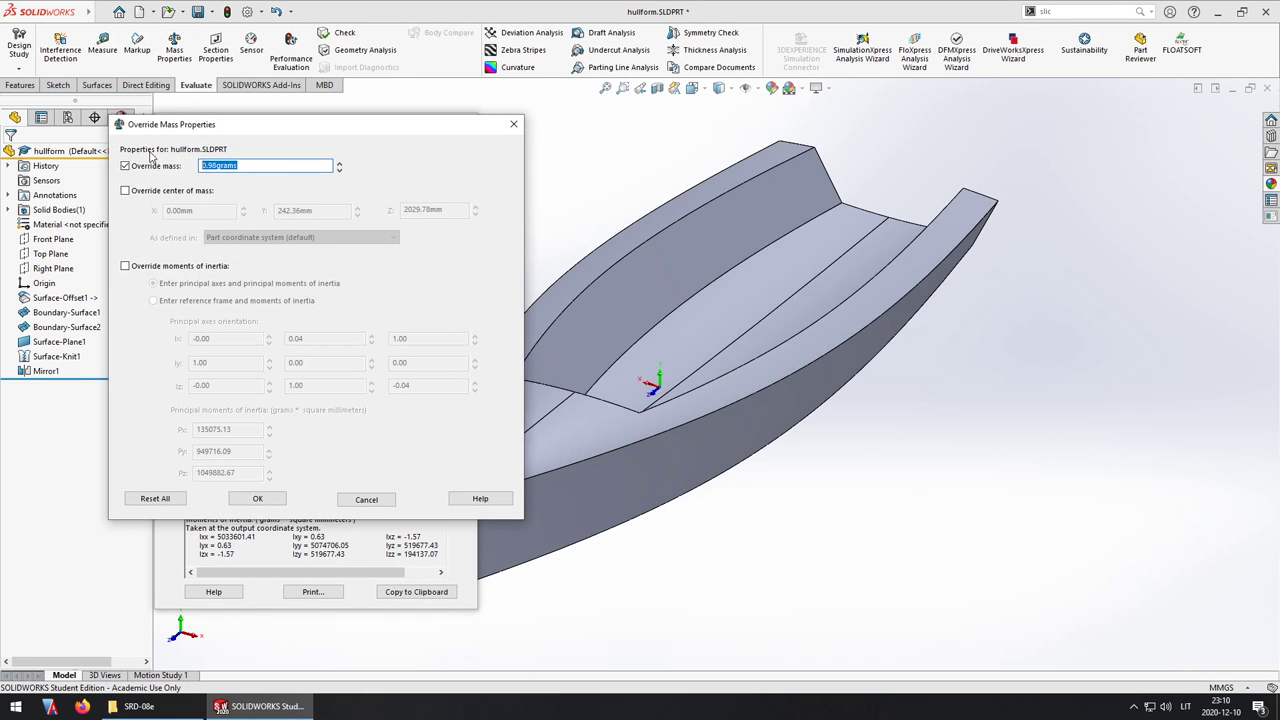
{"action": "type", "text": "0"}
{"action": "left_click", "coordinate": [254, 500]}
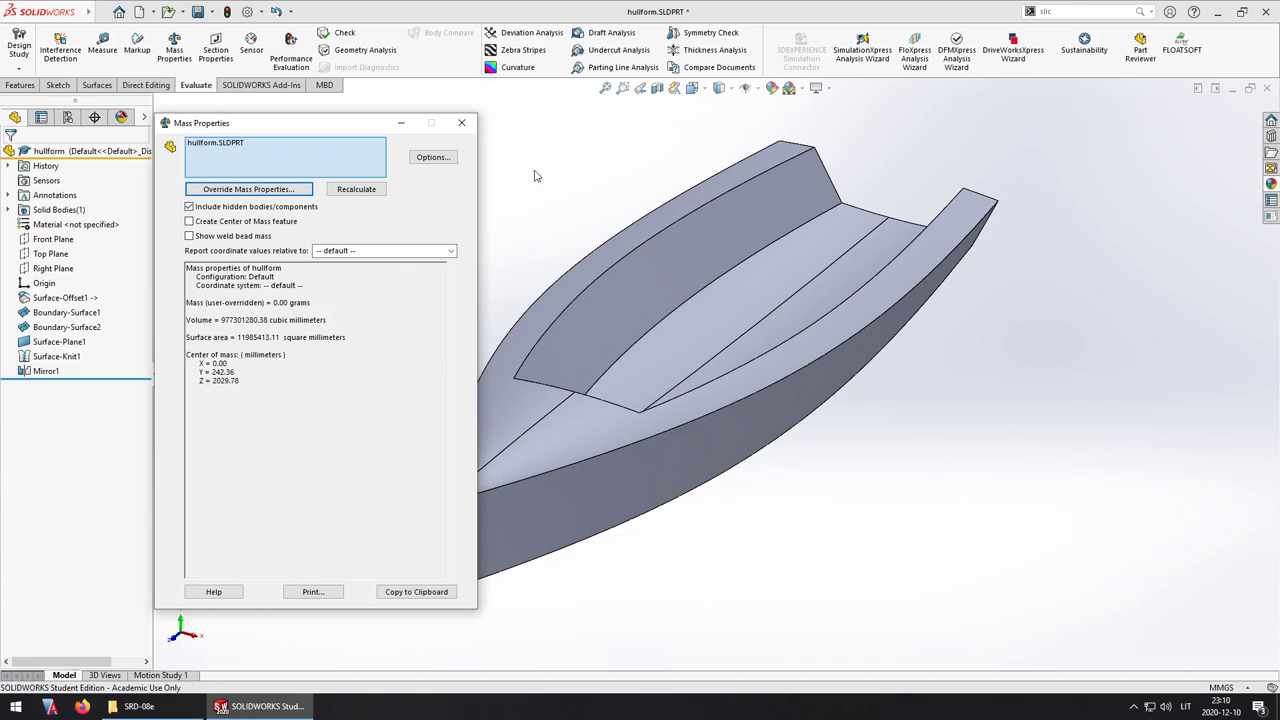
{"action": "left_click", "coordinate": [462, 122]}
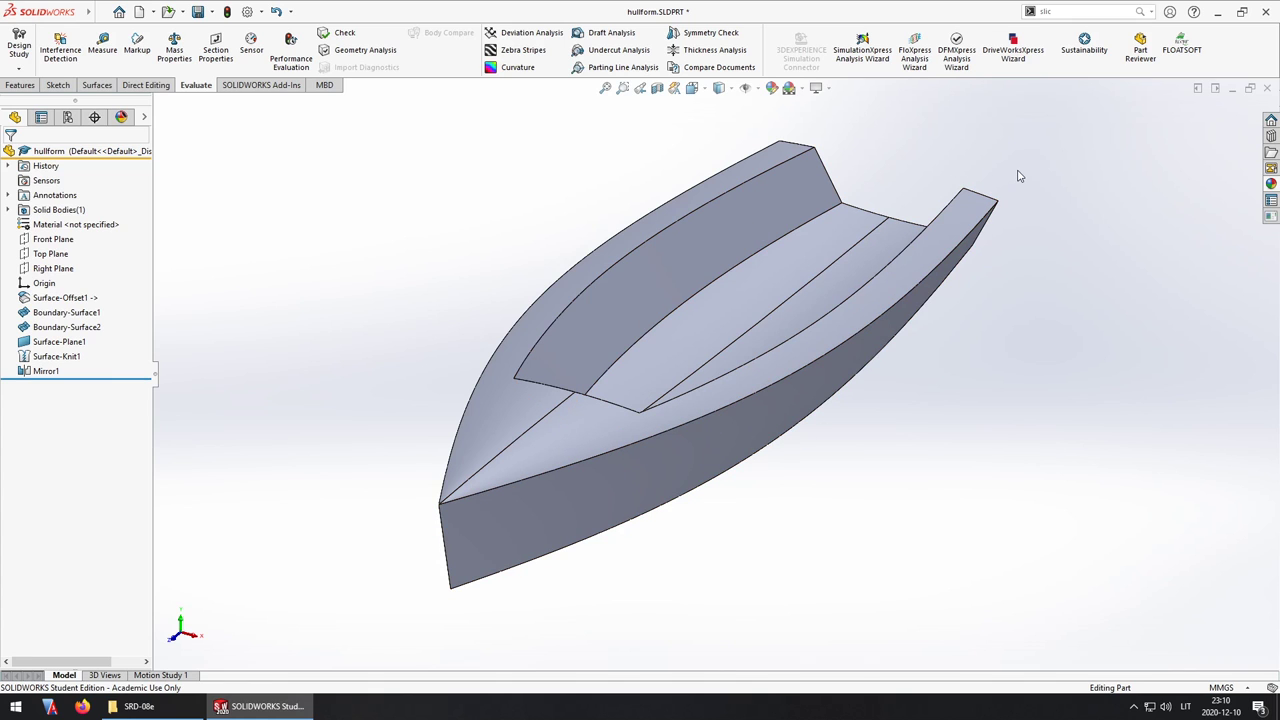
{"action": "middle_click_drag", "start_coordinate": [1037, 177], "coordinate": [1076, 232]}
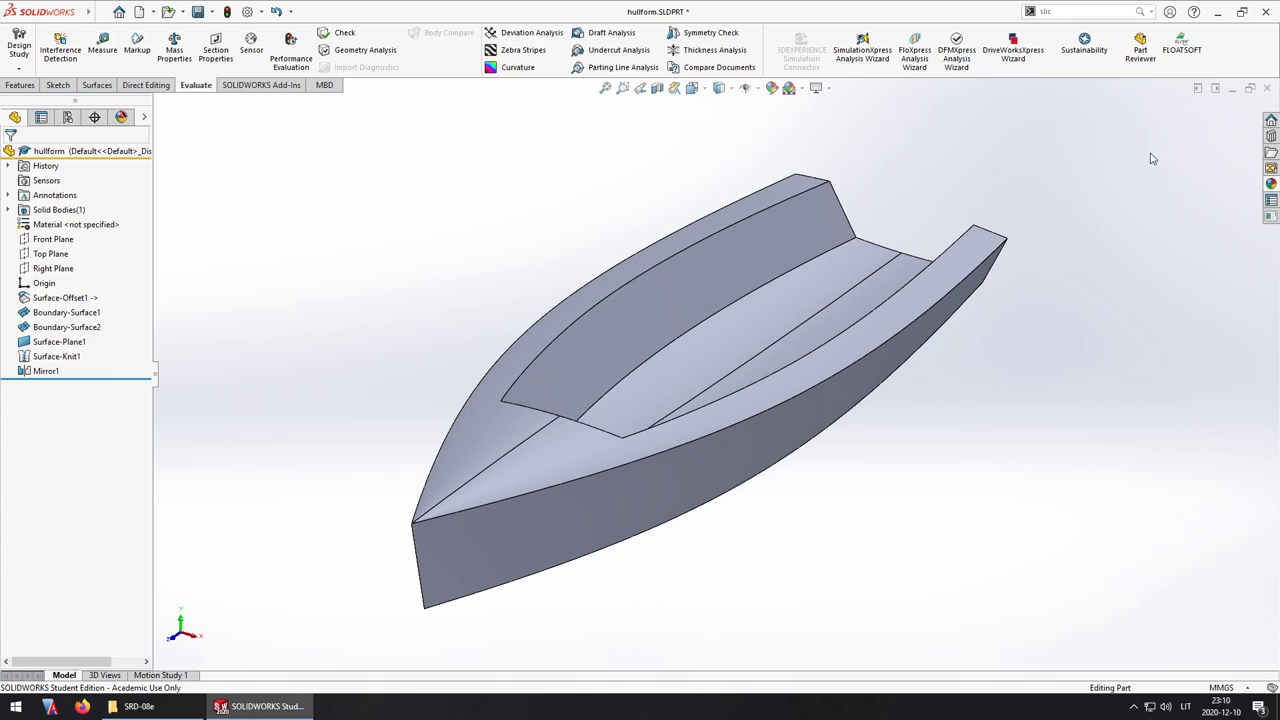
- In FLOATSOFT settings, enable lateral righting arm, keep meters, and report displacement in kilograms
{"action": "left_click", "coordinate": [1191, 55]}
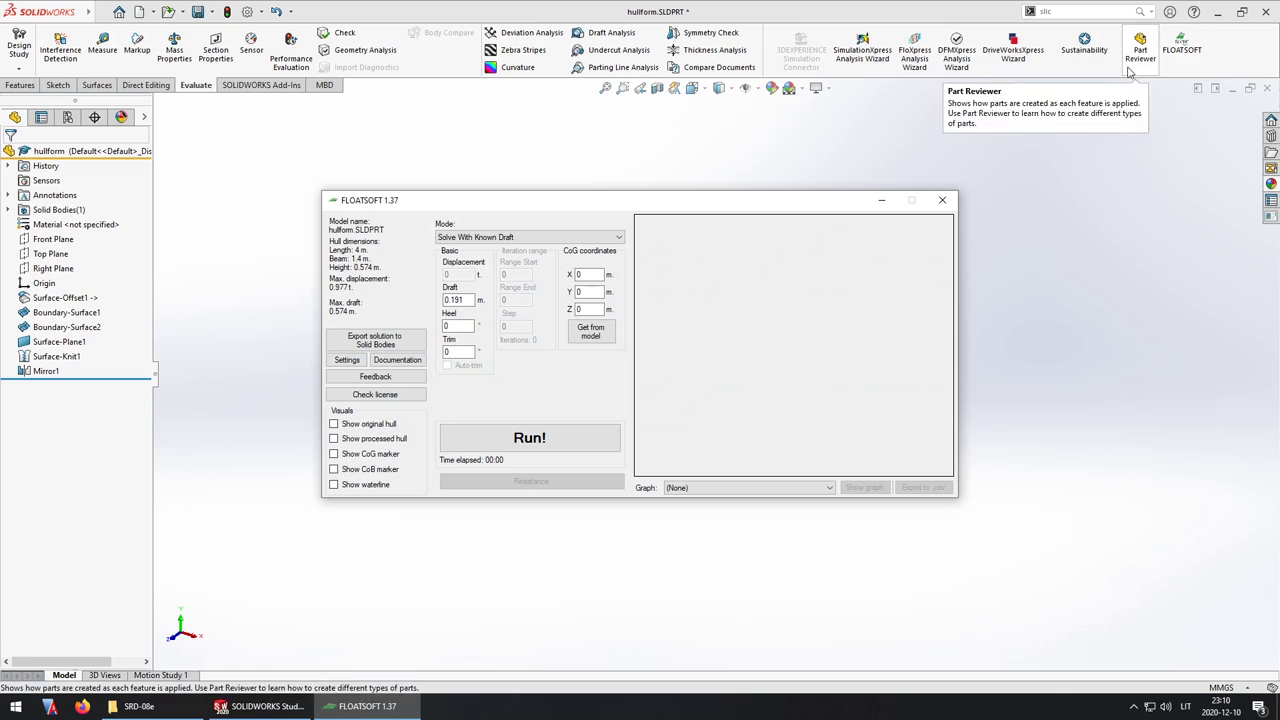
{"action": "left_click", "coordinate": [347, 360]}
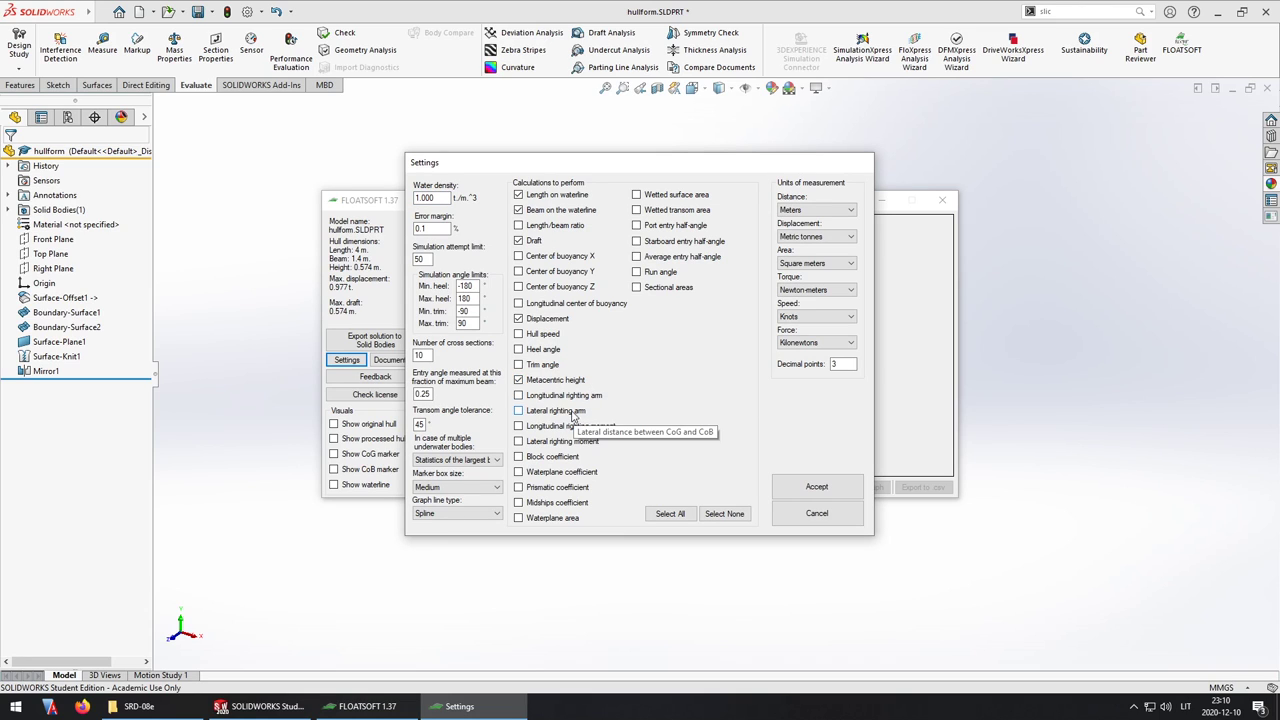
{"action": "left_click", "coordinate": [573, 416]}
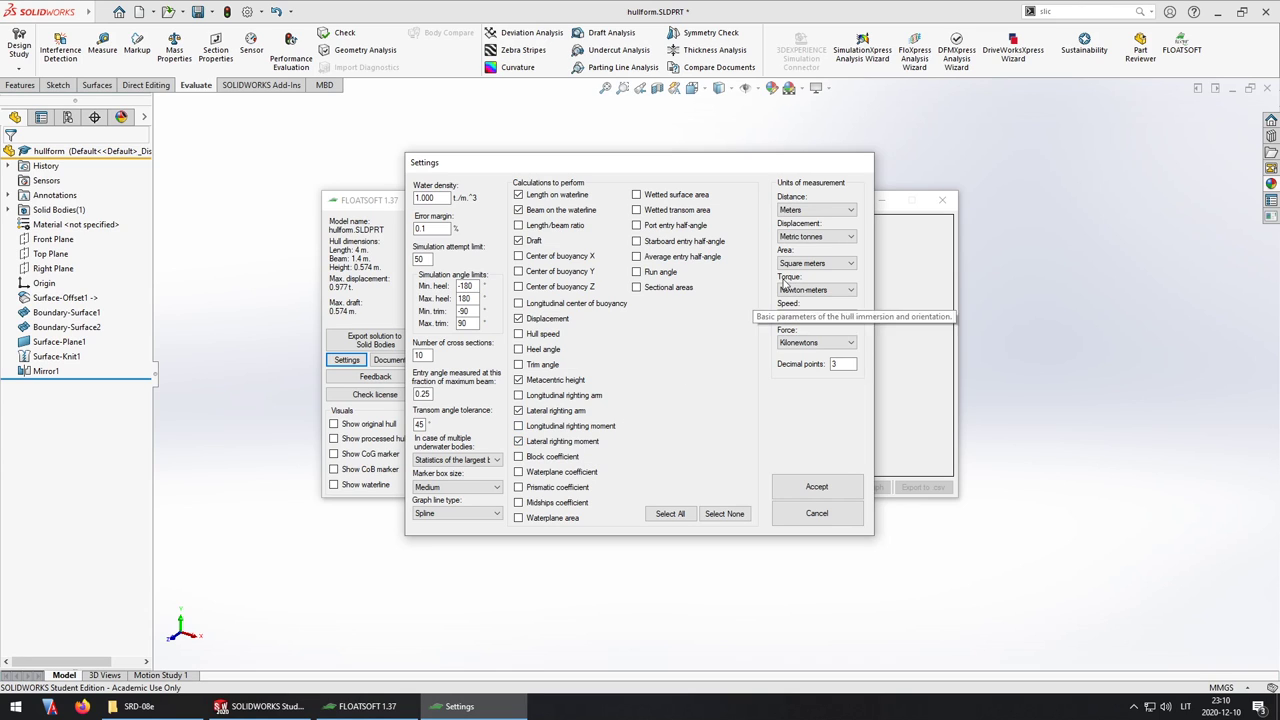
{"action": "left_click", "coordinate": [816, 209]}
{"action": "left_click", "coordinate": [818, 206]}
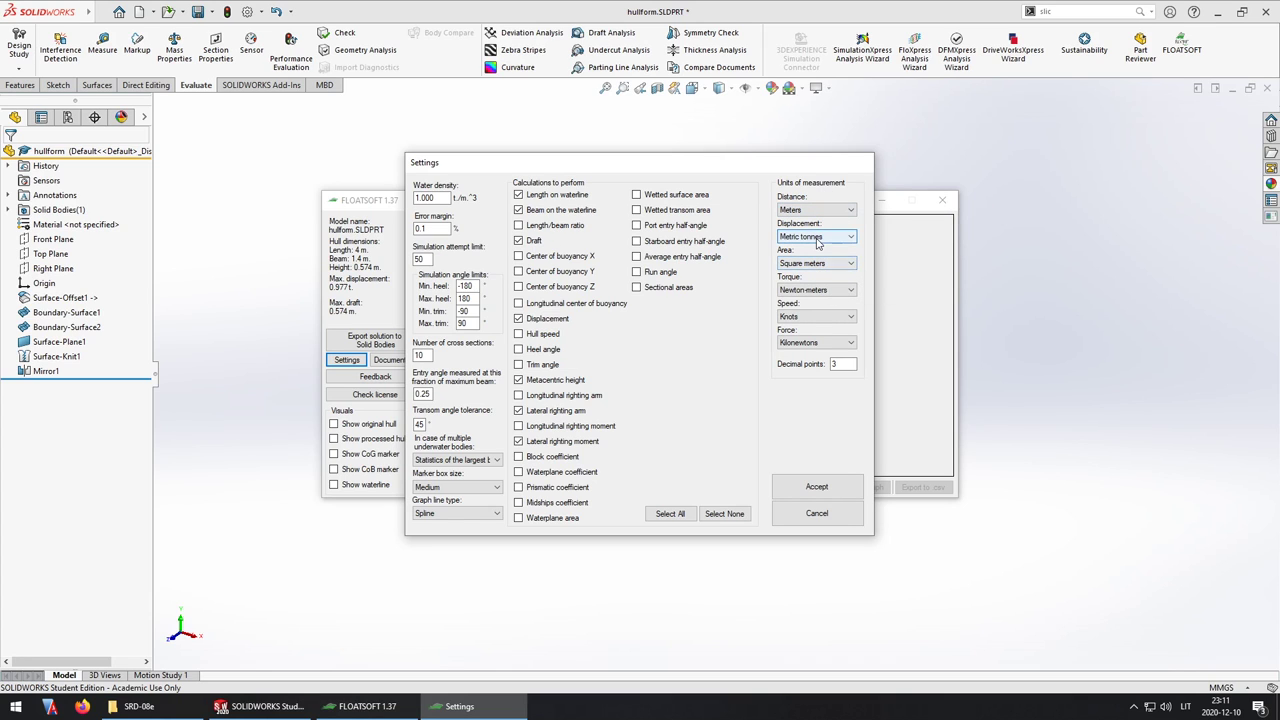
{"action": "left_click", "coordinate": [815, 237]}
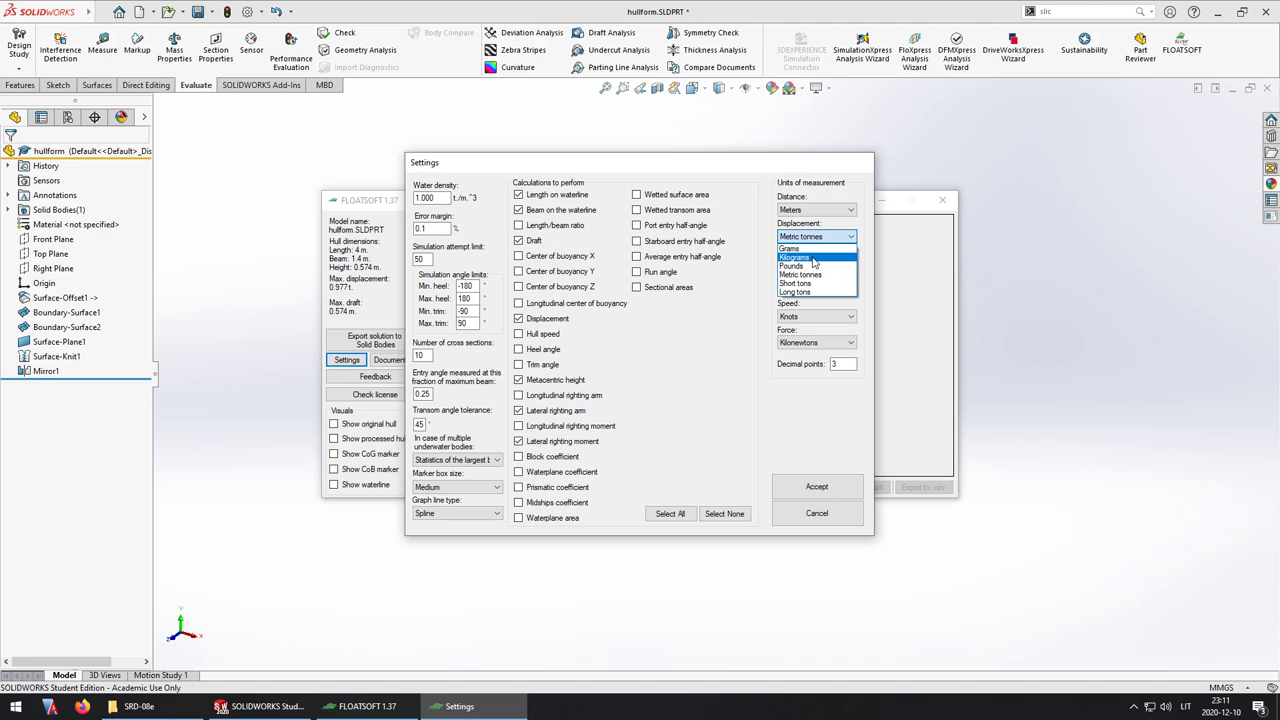
{"action": "left_click", "coordinate": [814, 259]}
{"action": "left_click", "coordinate": [832, 494]}
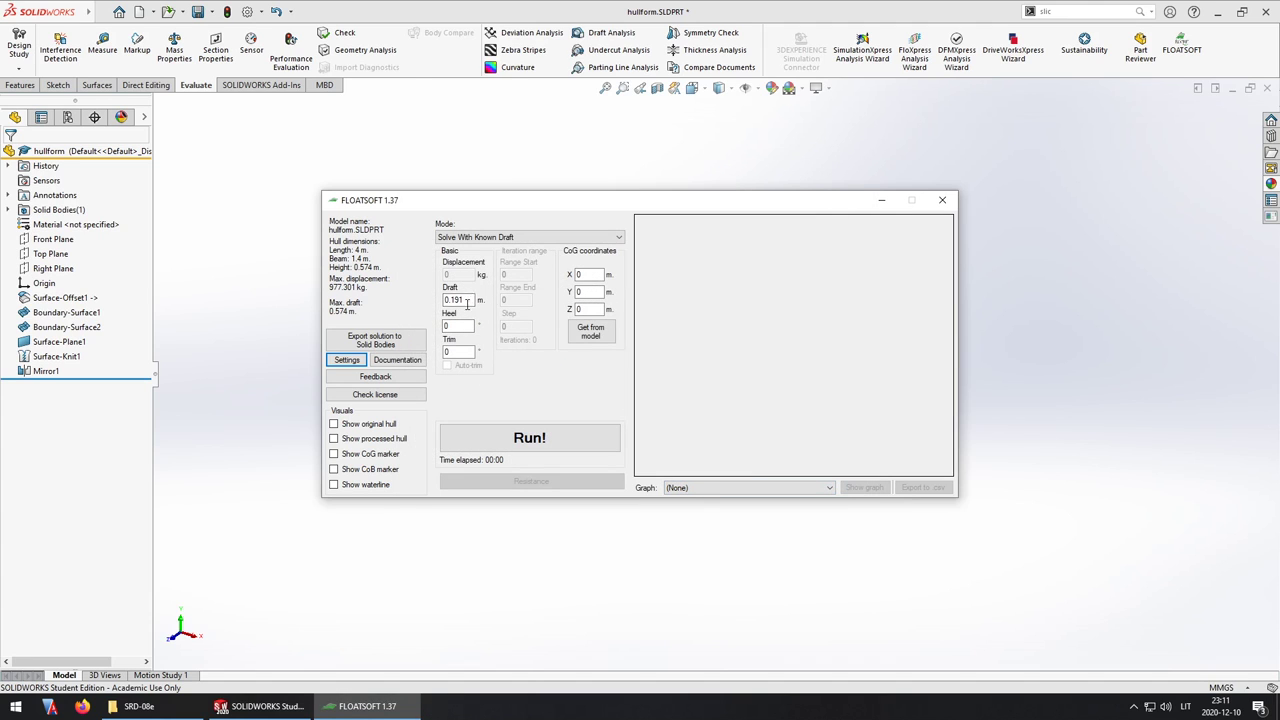
- Set FLOATSOFT to iterate heel 0–180° in 20° steps at 150 kg, then show the SRD-08e assembly in SOLIDWORKS
{"action": "left_click", "coordinate": [517, 238]}
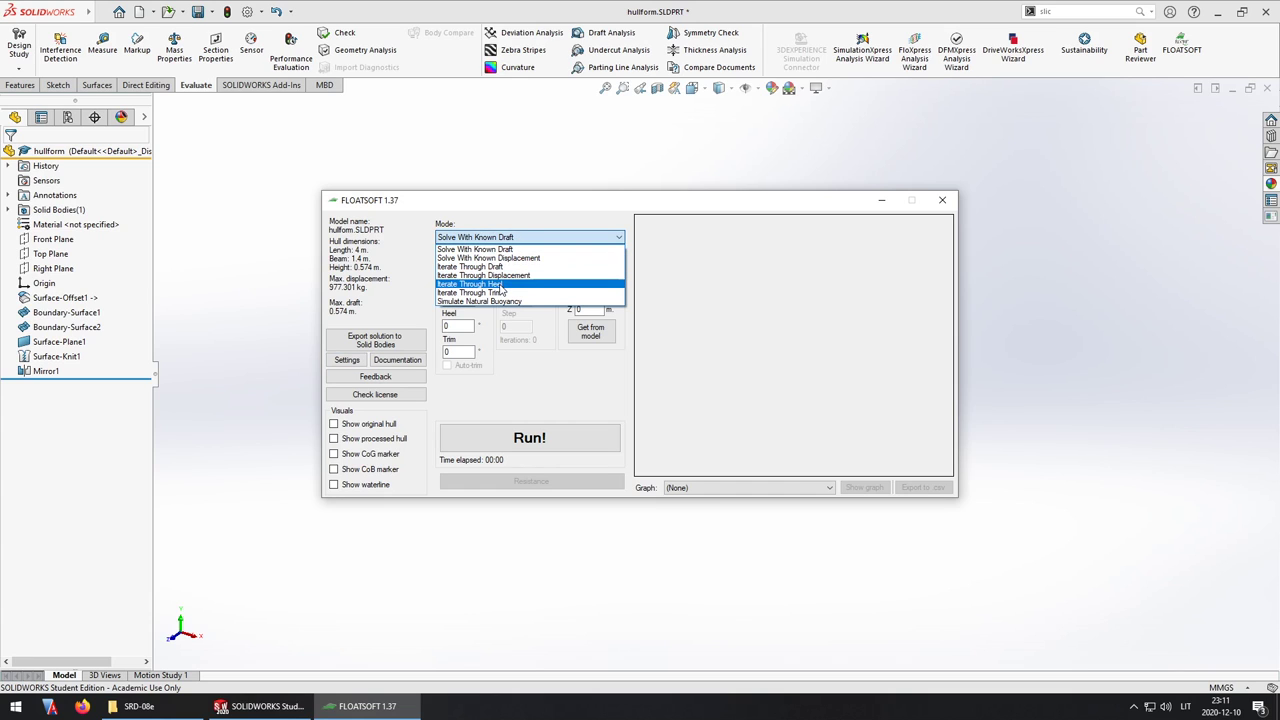
{"action": "left_click", "coordinate": [495, 284]}
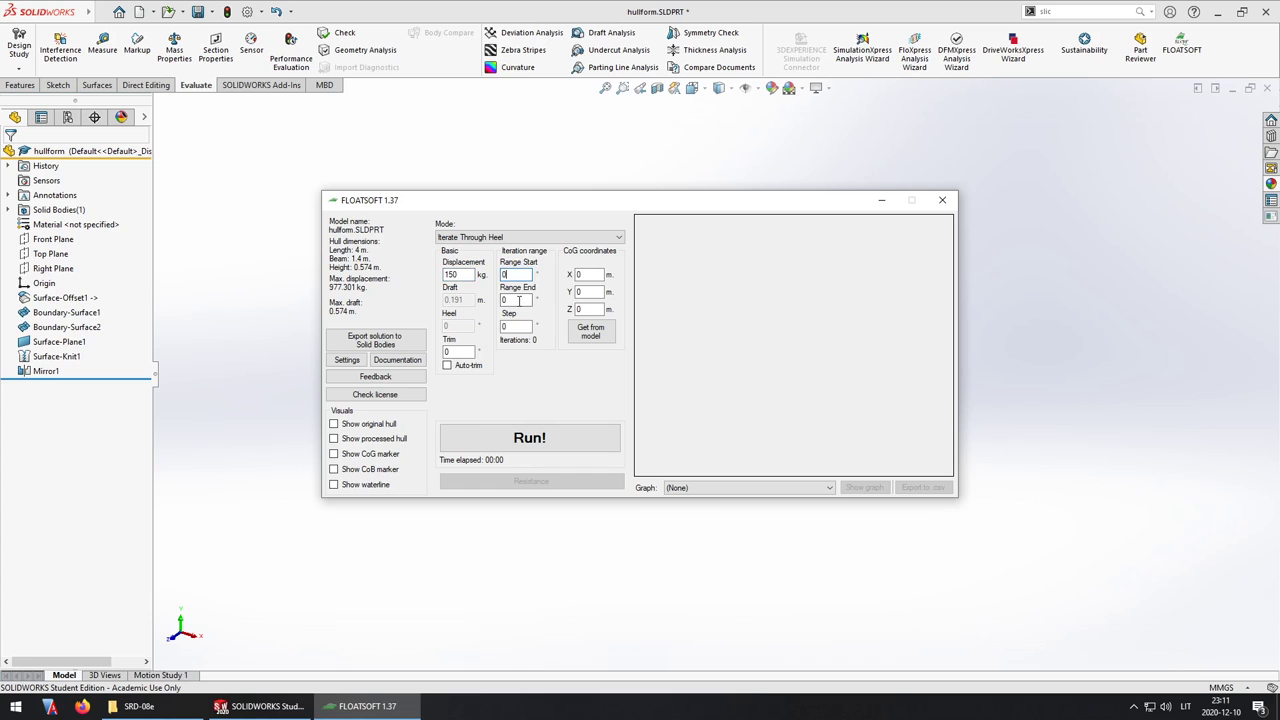
{"action": "type", "text": "18"}
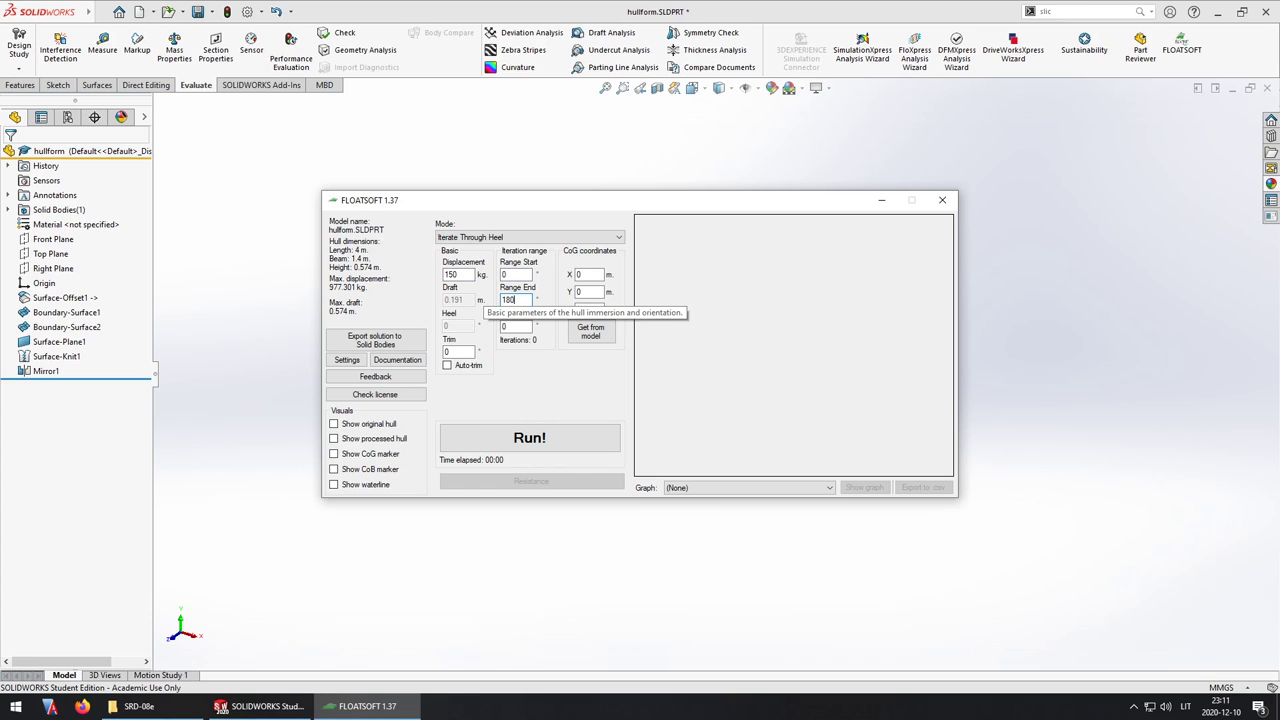
{"action": "key", "text": "Tab"}
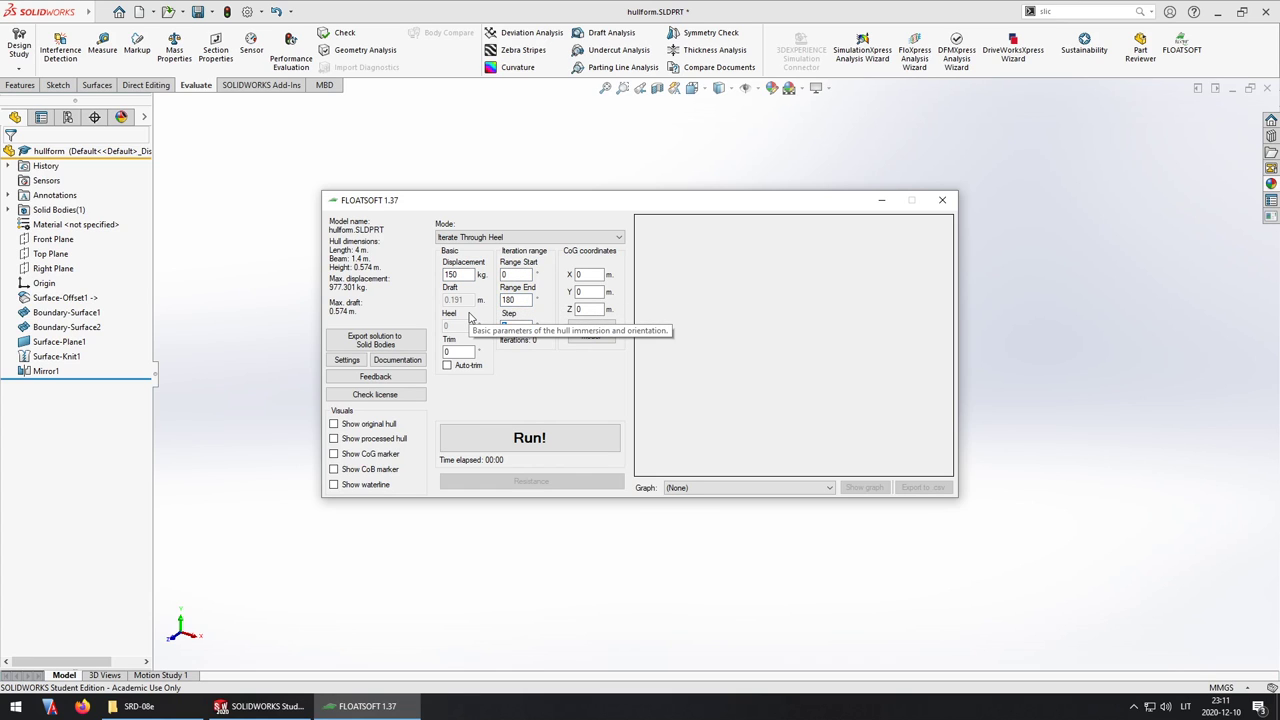
{"action": "type", "text": "20"}
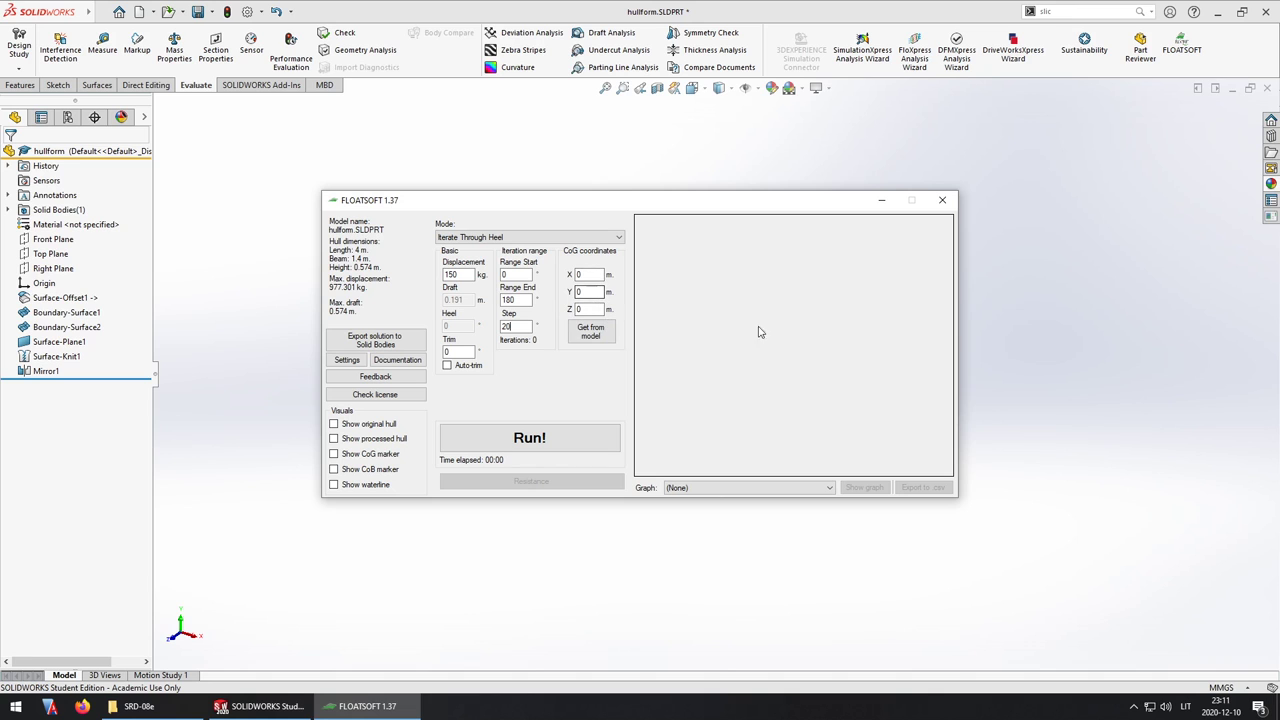
{"action": "left_click", "coordinate": [1038, 343]}
{"action": "key", "text": "ctrl+Tab"}
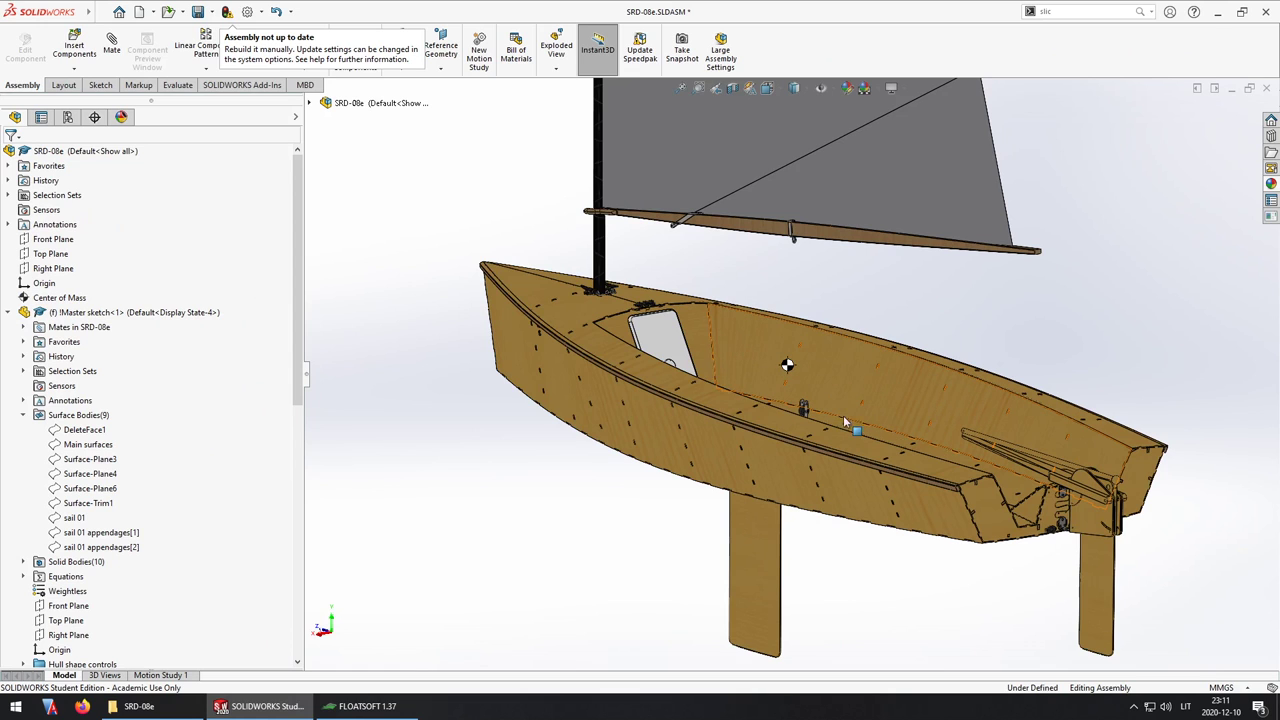
- Load FLOATSOFT's centre of gravity from the assembly (X 0, Y 0.242, Z 2.03 m), then return to hullform.SLDPRT
{"action": "left_click", "coordinate": [388, 706]}
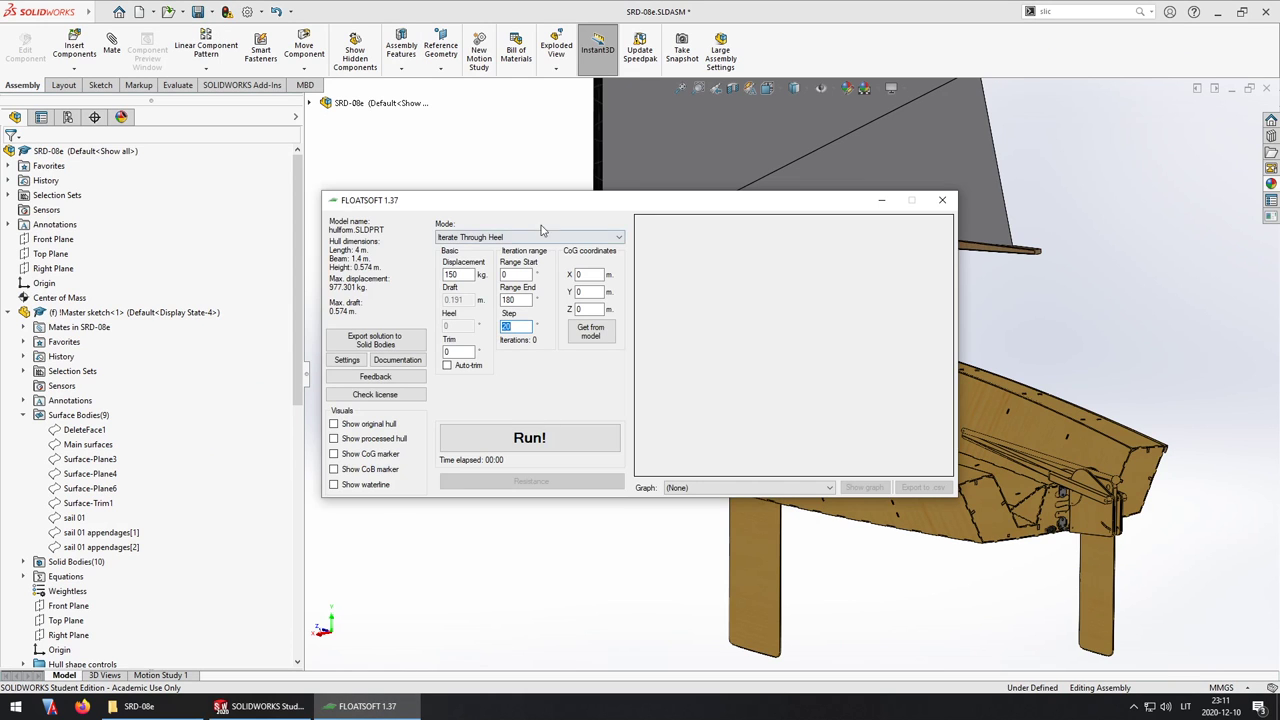
{"action": "left_click_drag", "start_coordinate": [547, 200], "coordinate": [348, 92]}
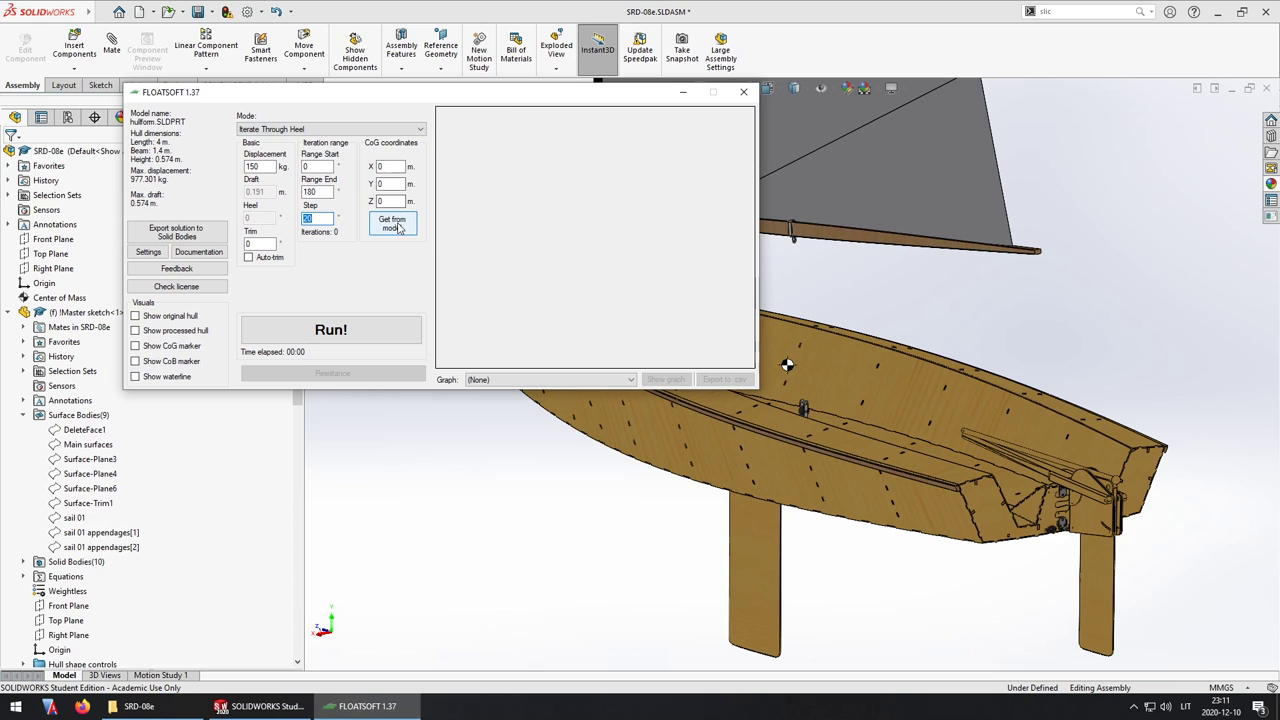
{"action": "left_click", "coordinate": [399, 229]}
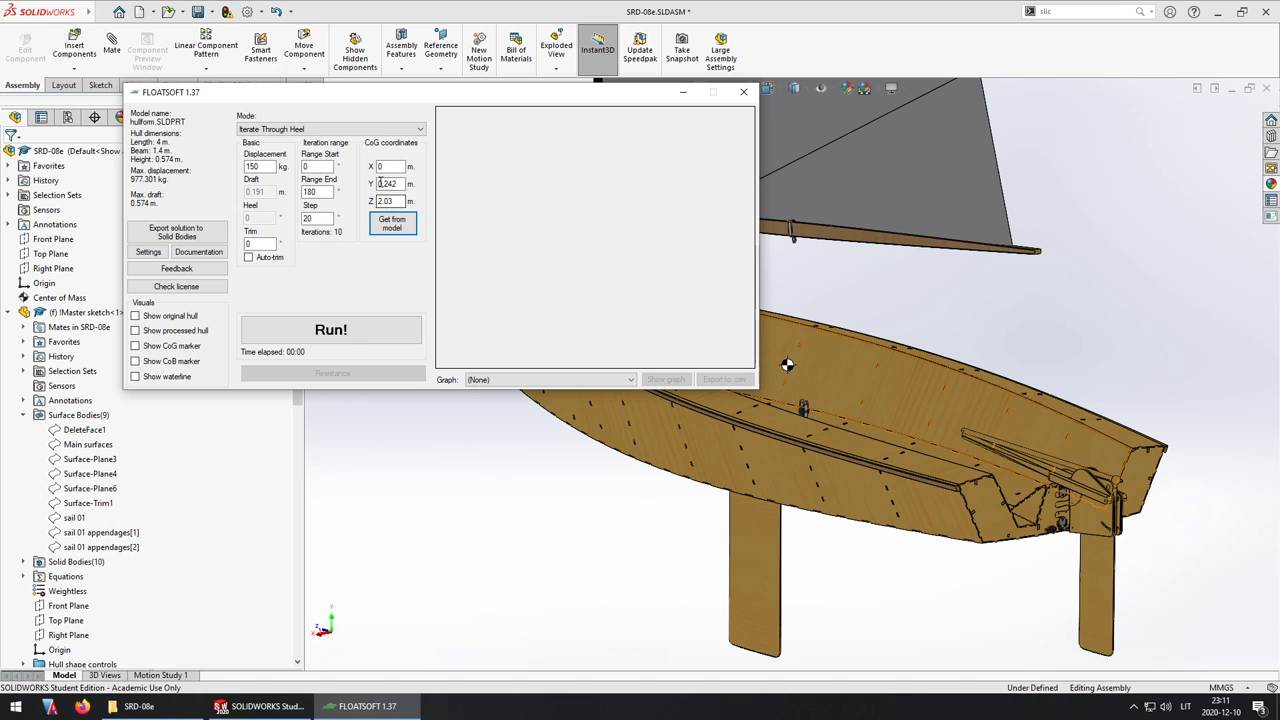
{"action": "left_click", "coordinate": [533, 526]}
{"action": "key", "text": "ctrl+Tab"}
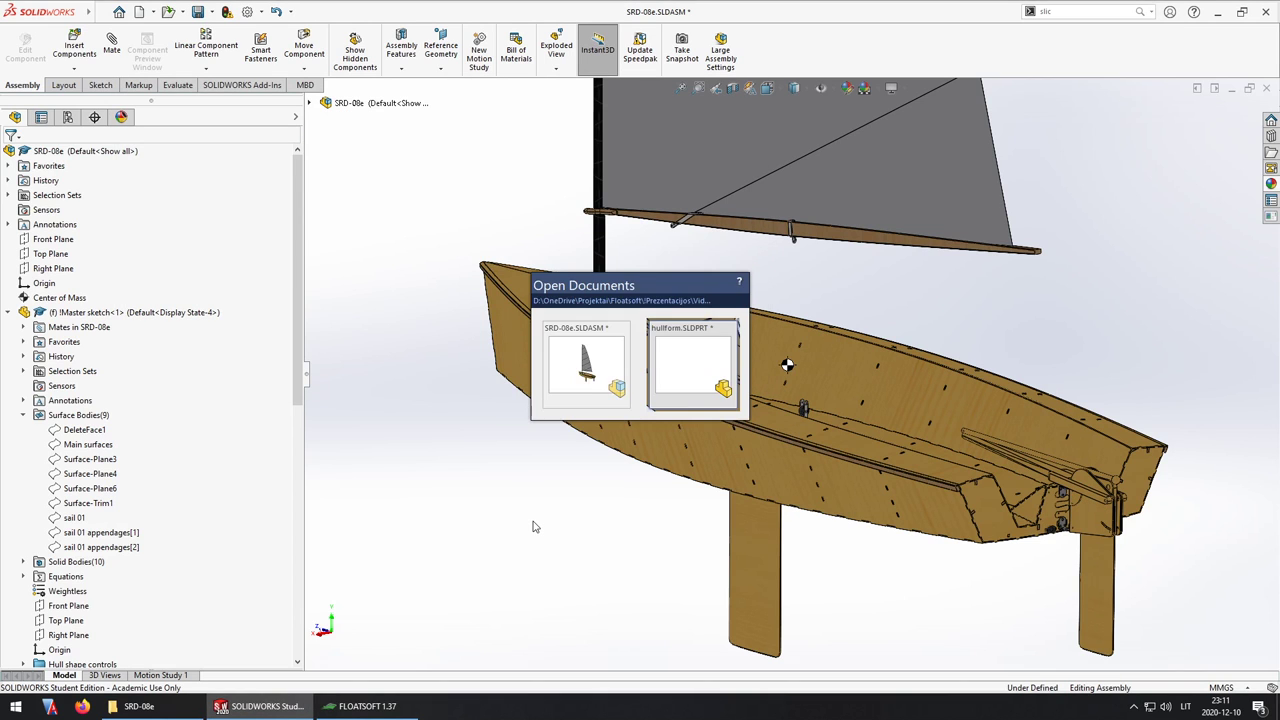
{"action": "left_click", "coordinate": [380, 704]}
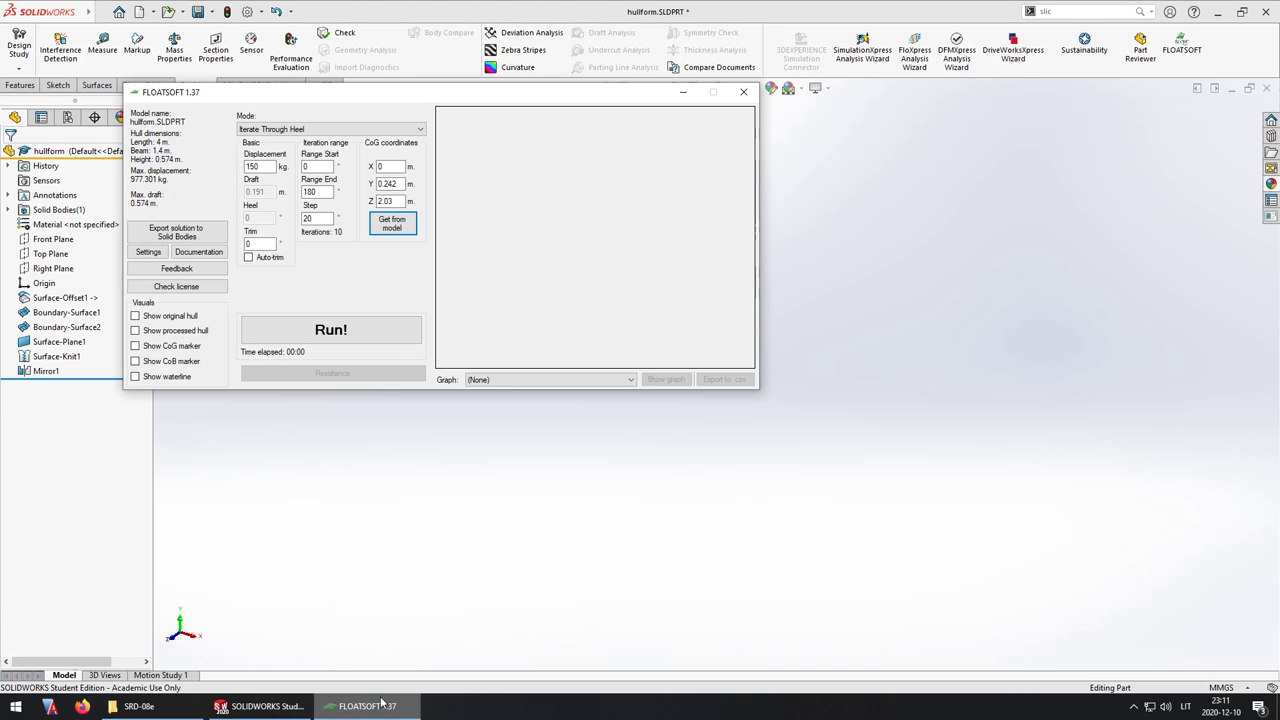
- Run the 0–180° heel iteration and plot lateral righting arm against heel
{"action": "left_click", "coordinate": [344, 334]}
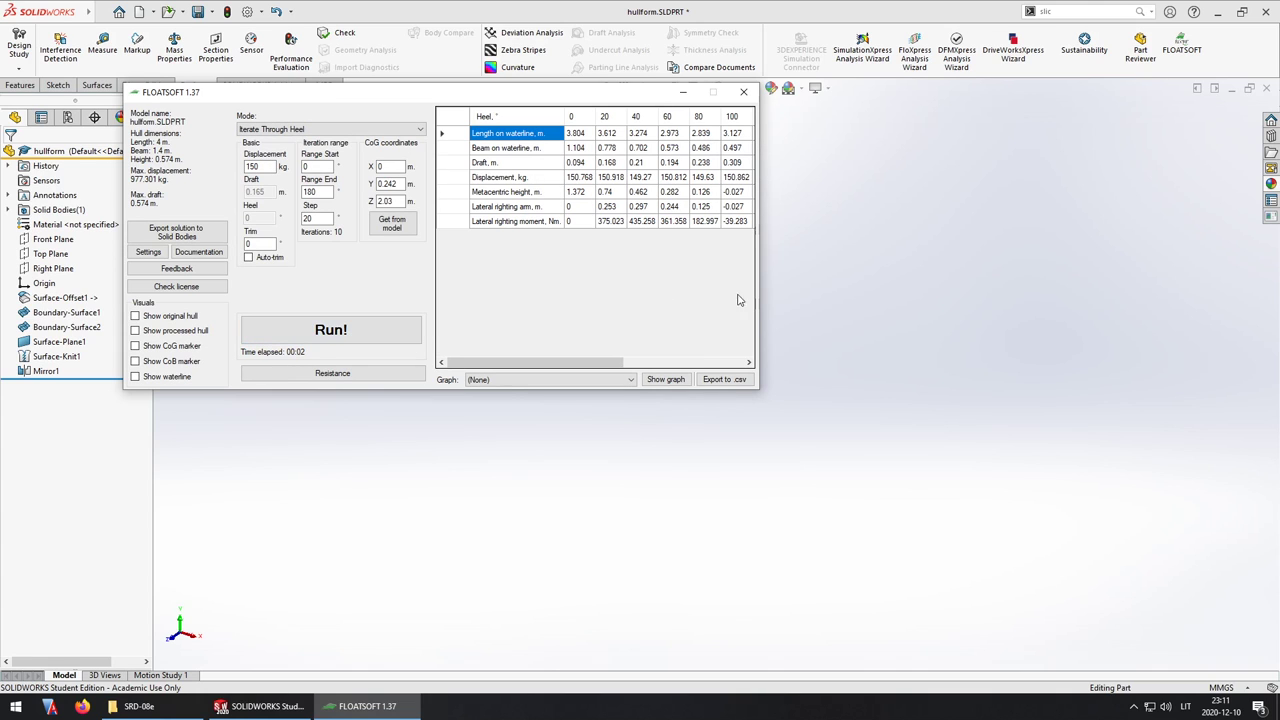
{"action": "left_click_drag", "start_coordinate": [760, 290], "coordinate": [985, 281]}
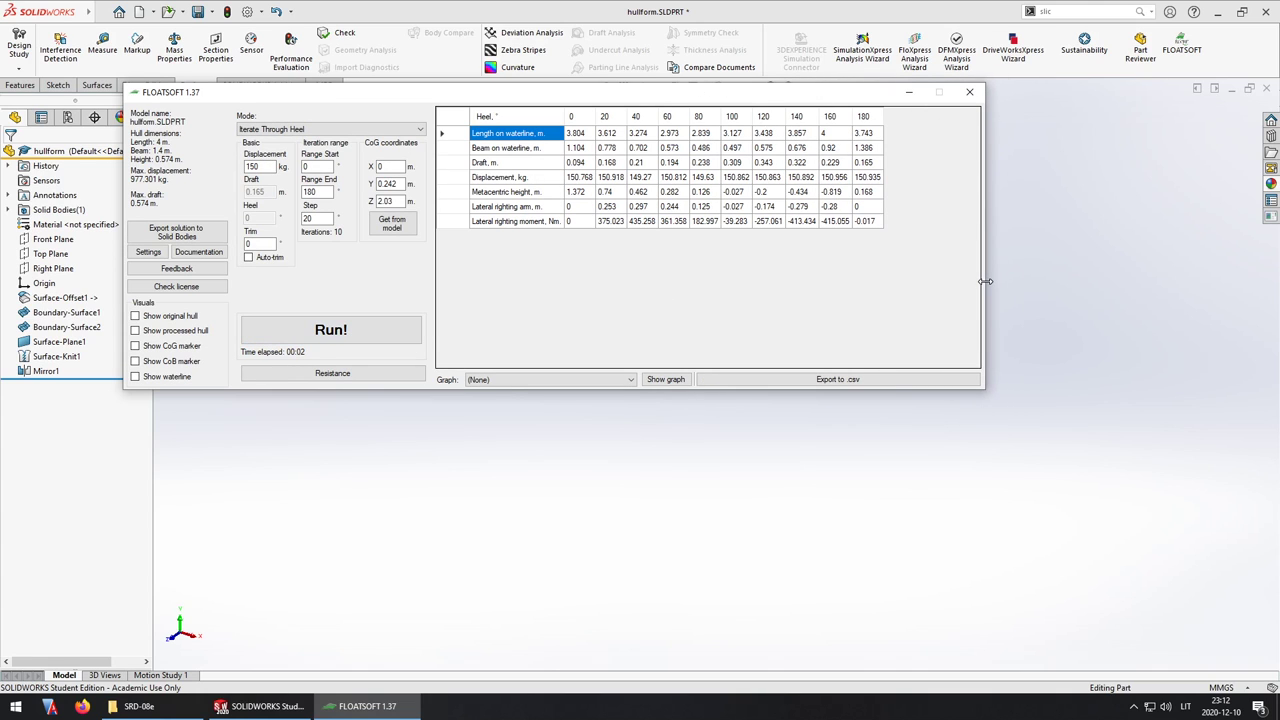
{"action": "left_click", "coordinate": [527, 380]}
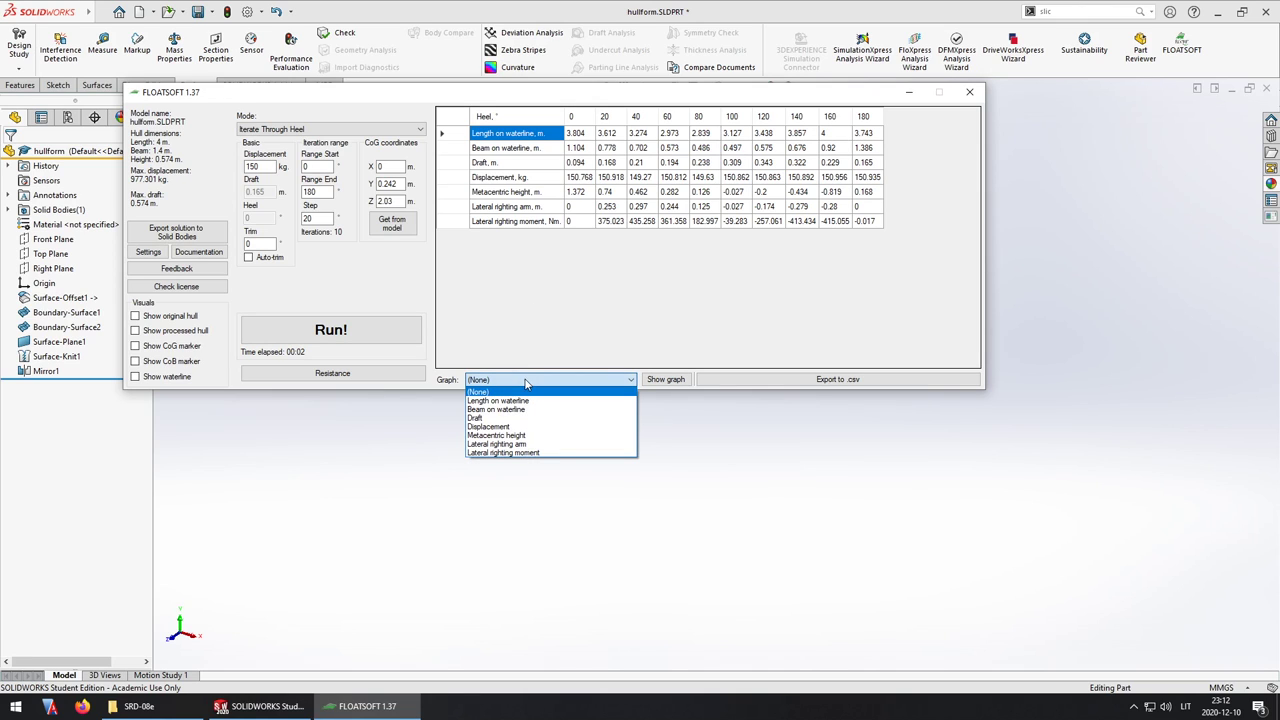
{"action": "left_click", "coordinate": [527, 445]}
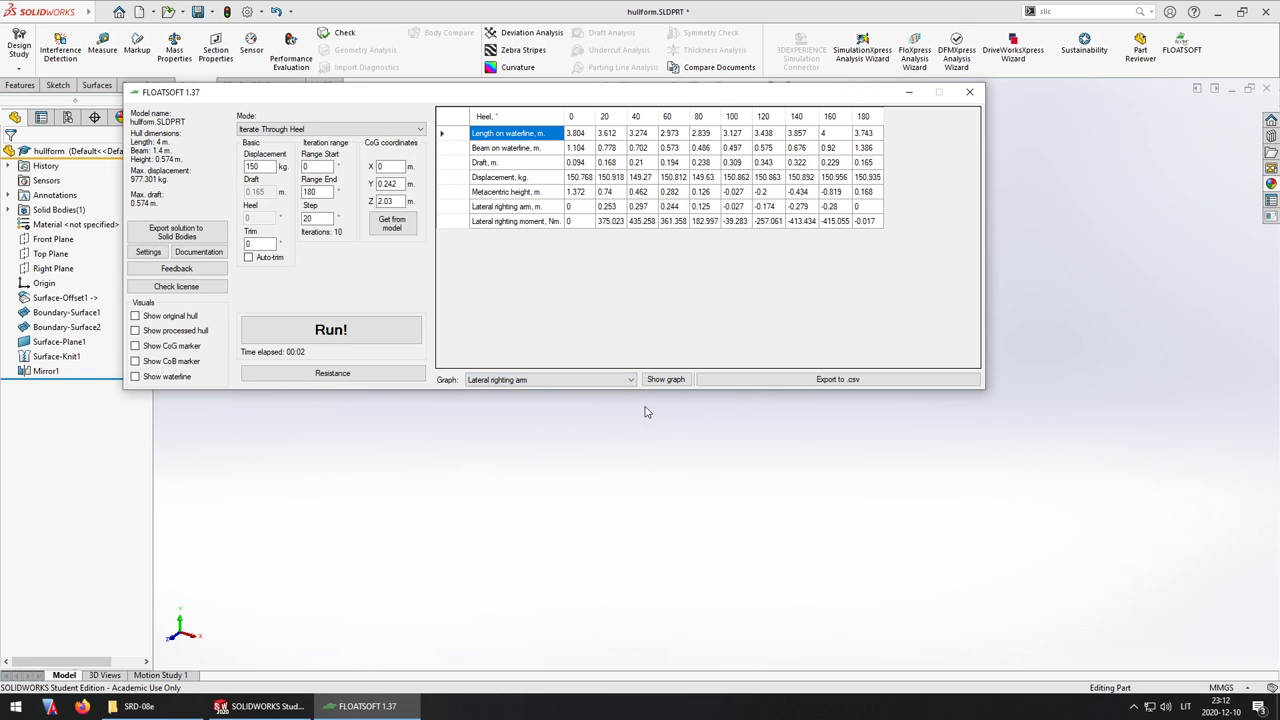
{"action": "left_click", "coordinate": [672, 382]}
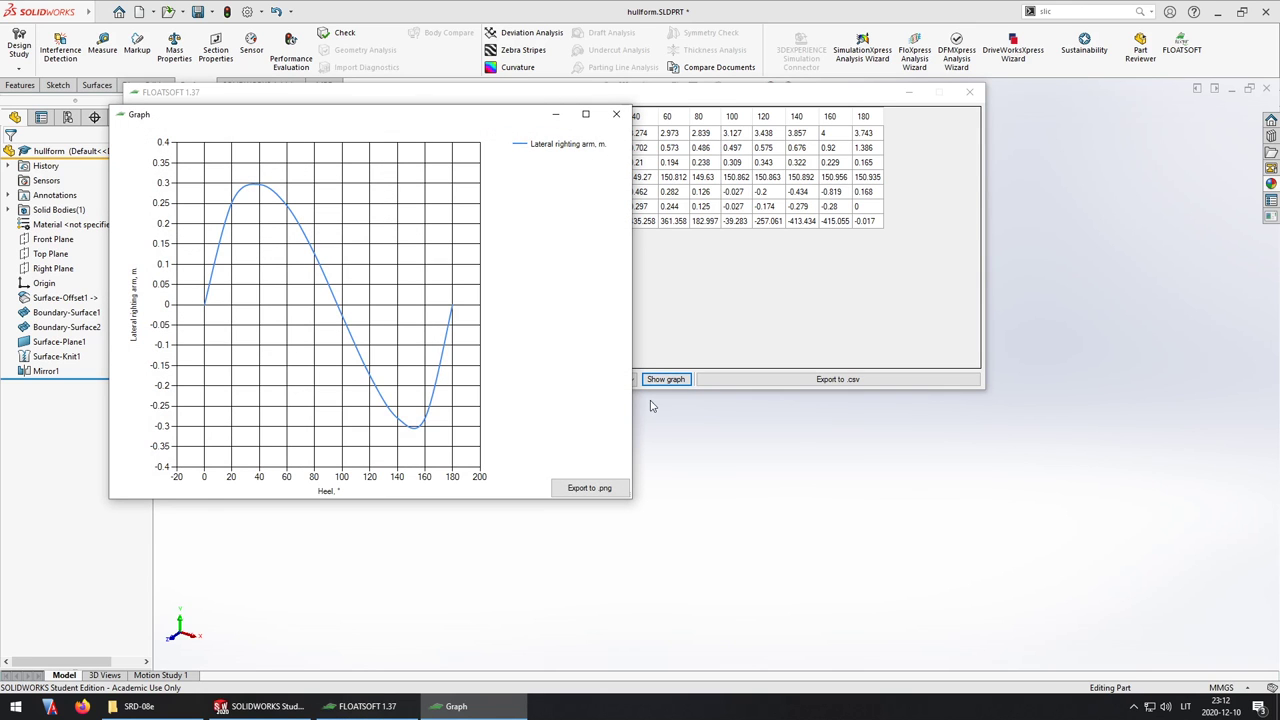
- Stretch the righting-arm graph to inspect the curve, then close it
{"action": "left_click_drag", "start_coordinate": [631, 406], "coordinate": [983, 387]}
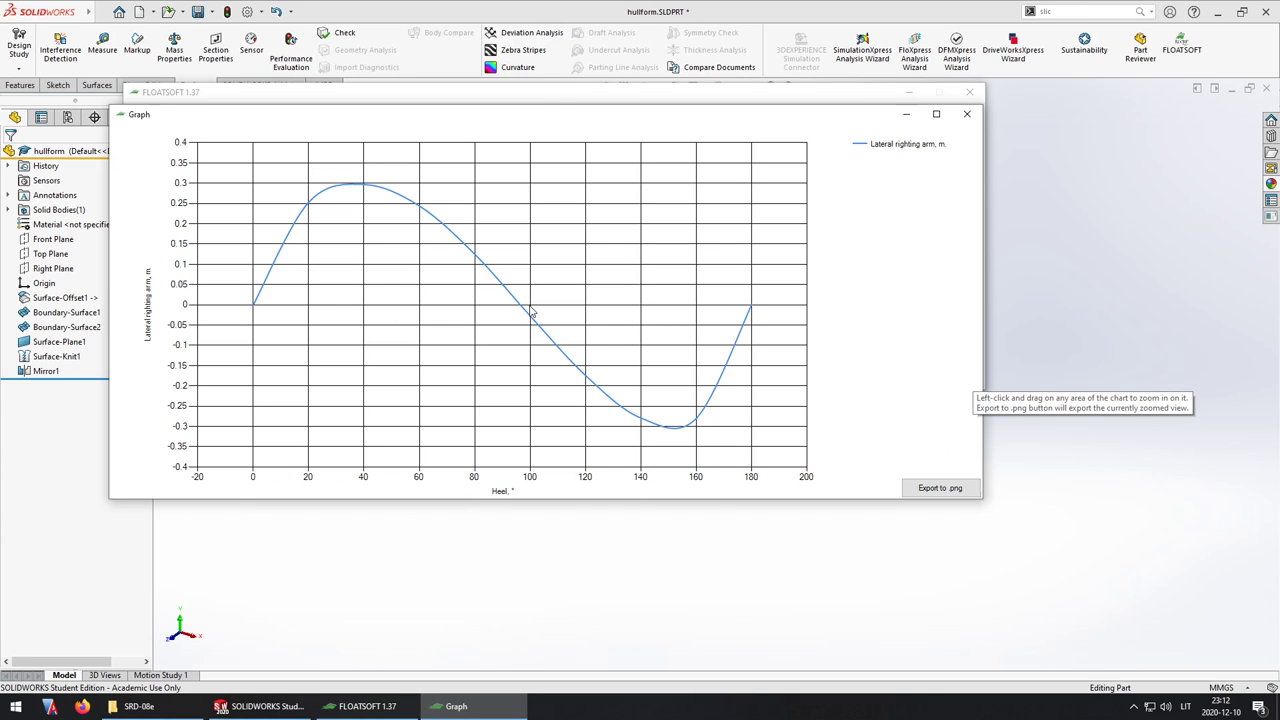
{"action": "left_click", "coordinate": [967, 113]}
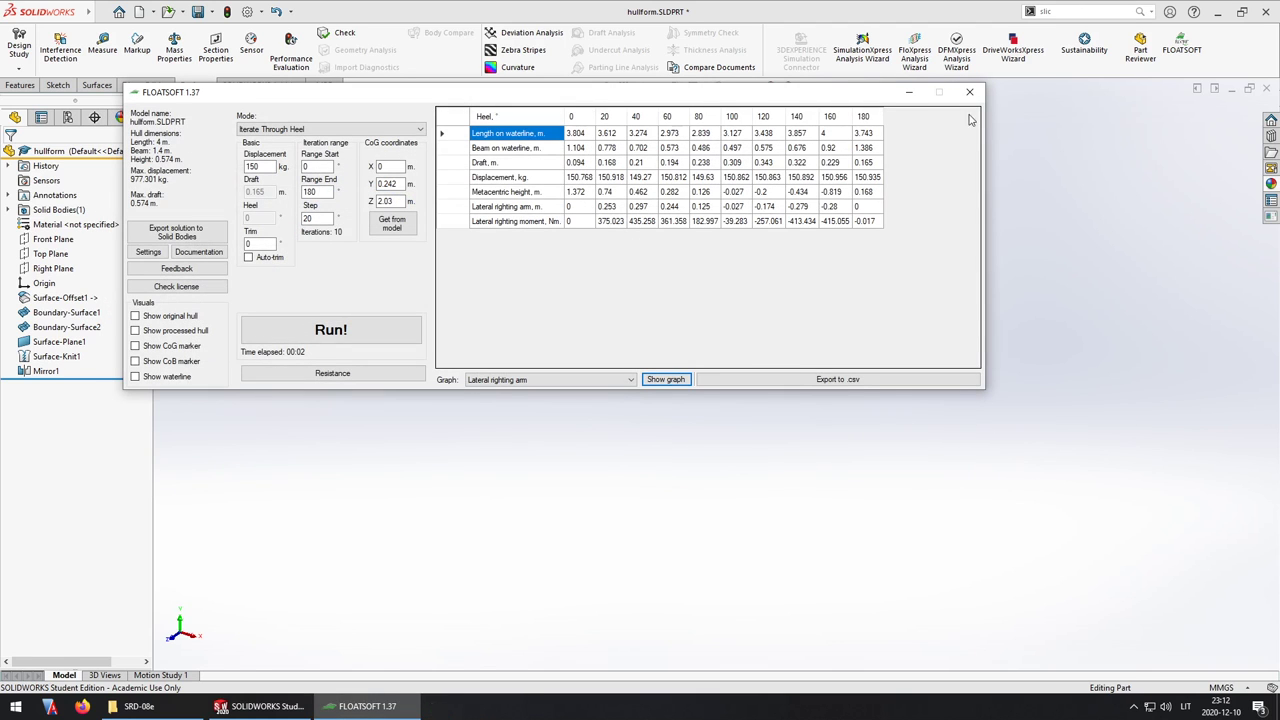
- Show the processed hull and solve with known displacement at 150 kg, giving 0.094 m draft
{"action": "left_click", "coordinate": [190, 332]}
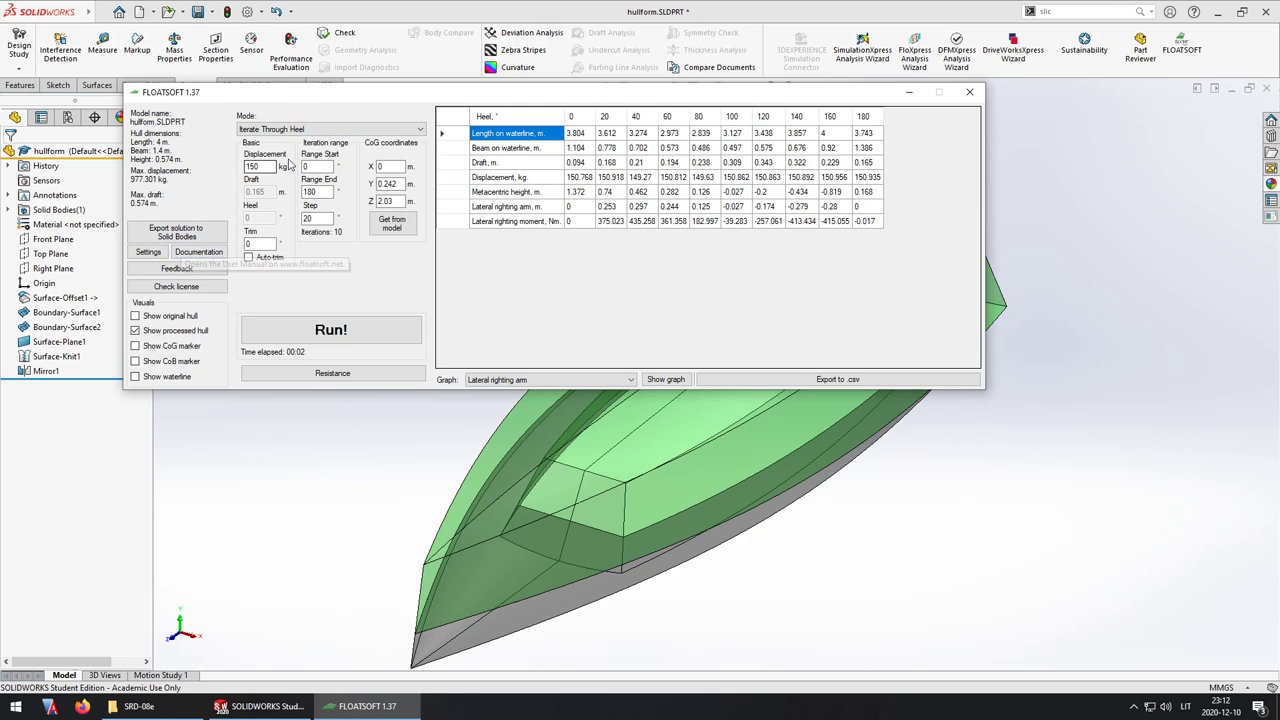
{"action": "left_click", "coordinate": [335, 131]}
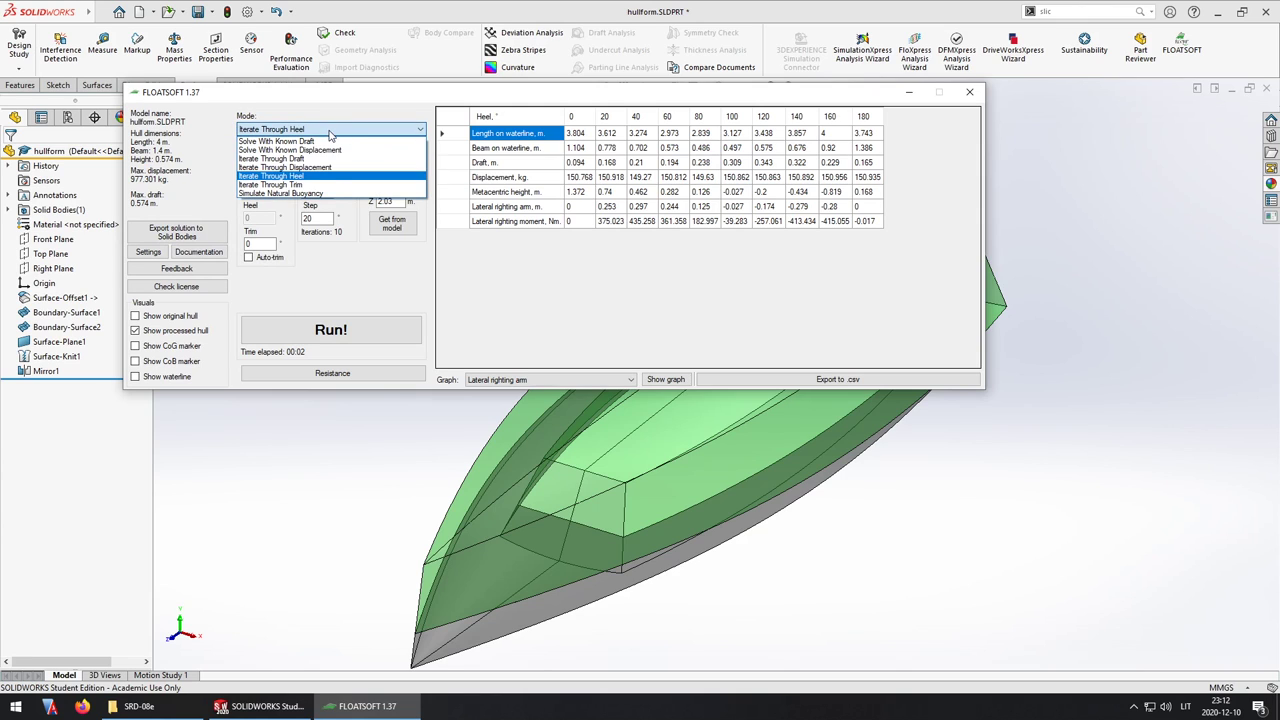
{"action": "left_click", "coordinate": [330, 133]}
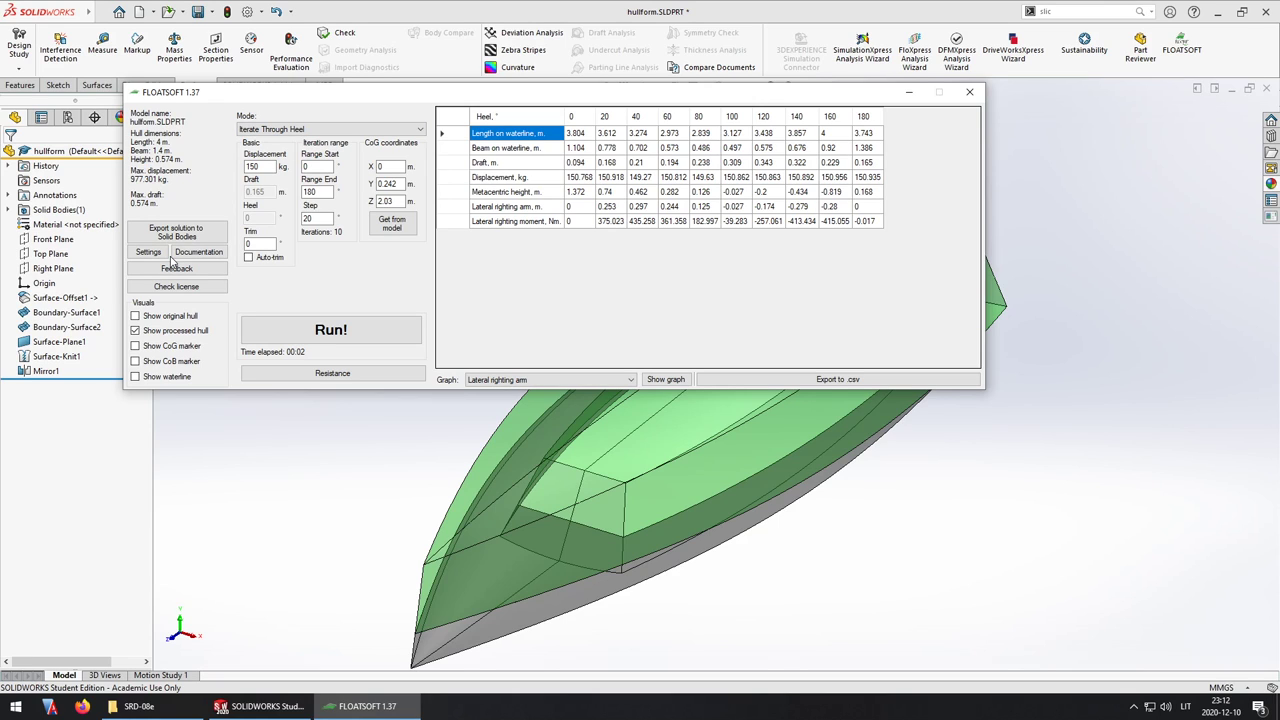
{"action": "left_click", "coordinate": [357, 133]}
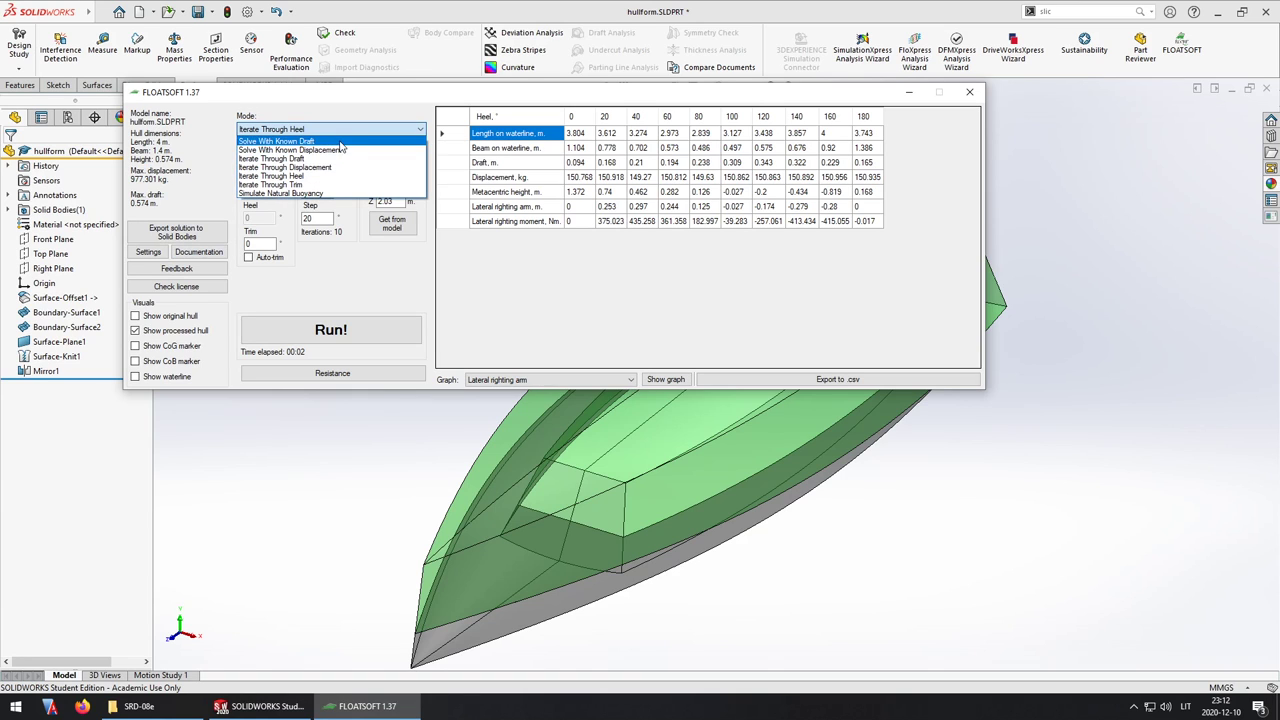
{"action": "left_click", "coordinate": [320, 147]}
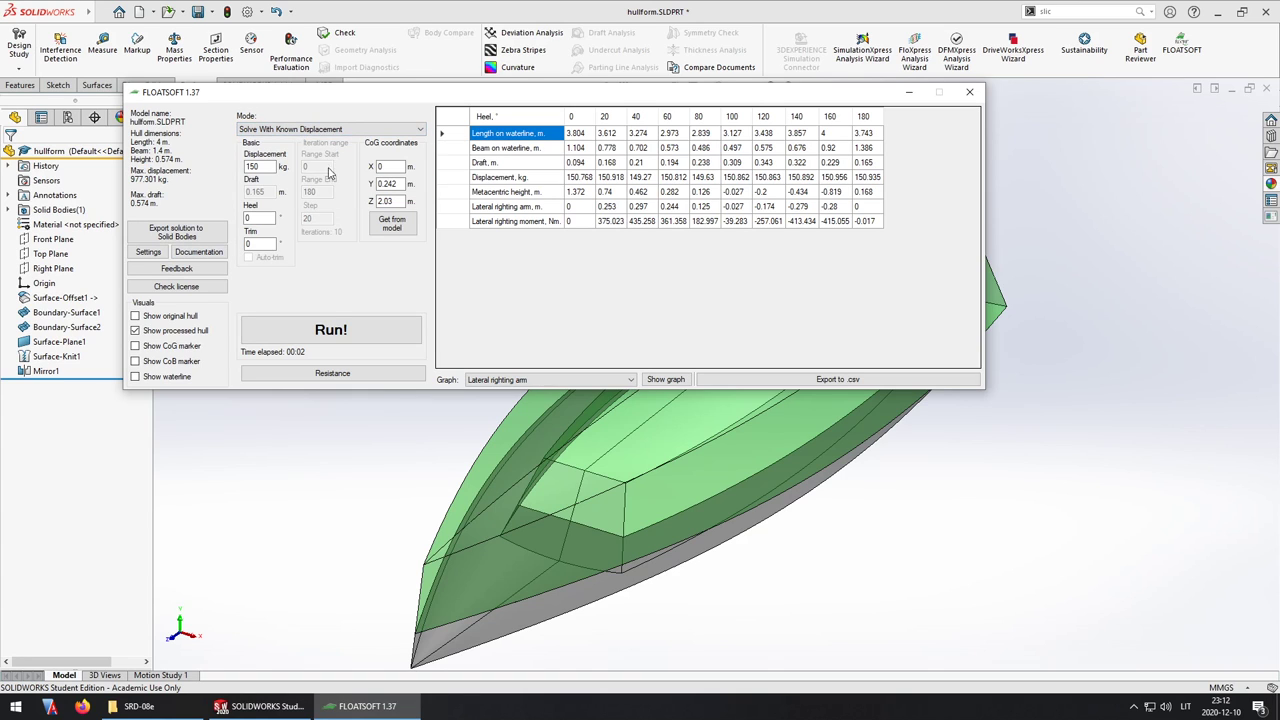
{"action": "left_click", "coordinate": [331, 330]}
{"action": "left_click", "coordinate": [588, 491]}
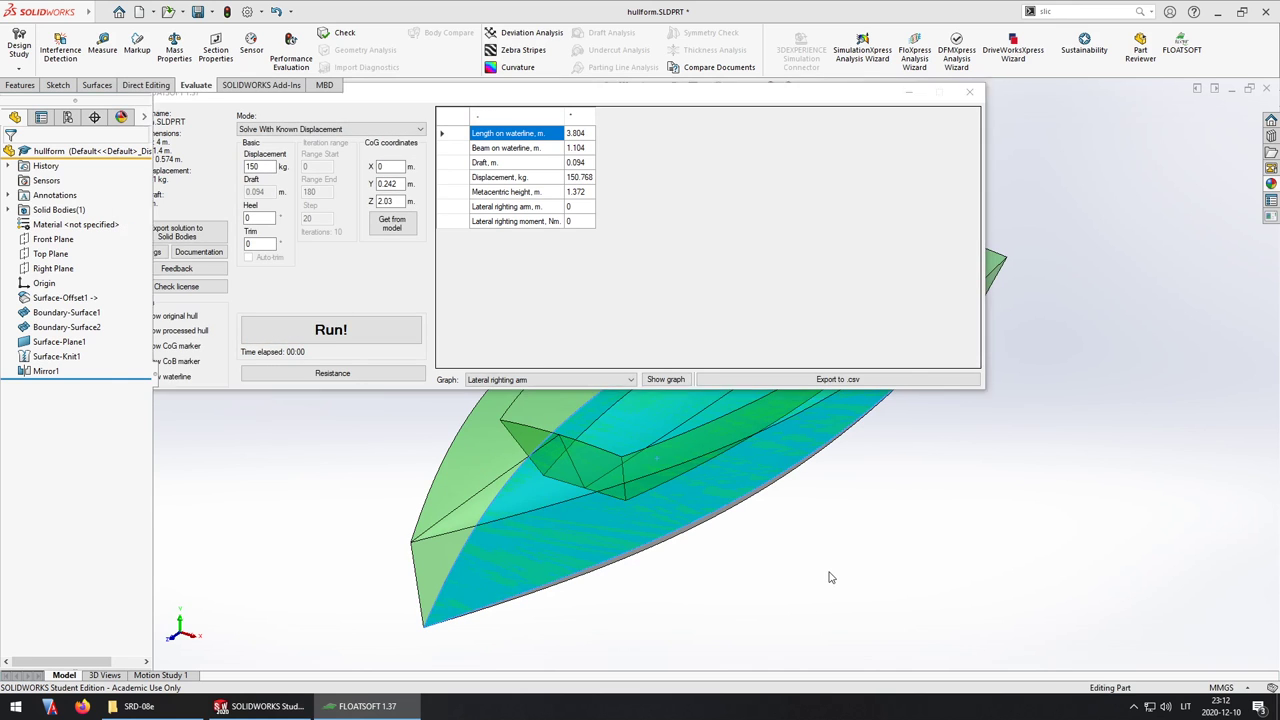